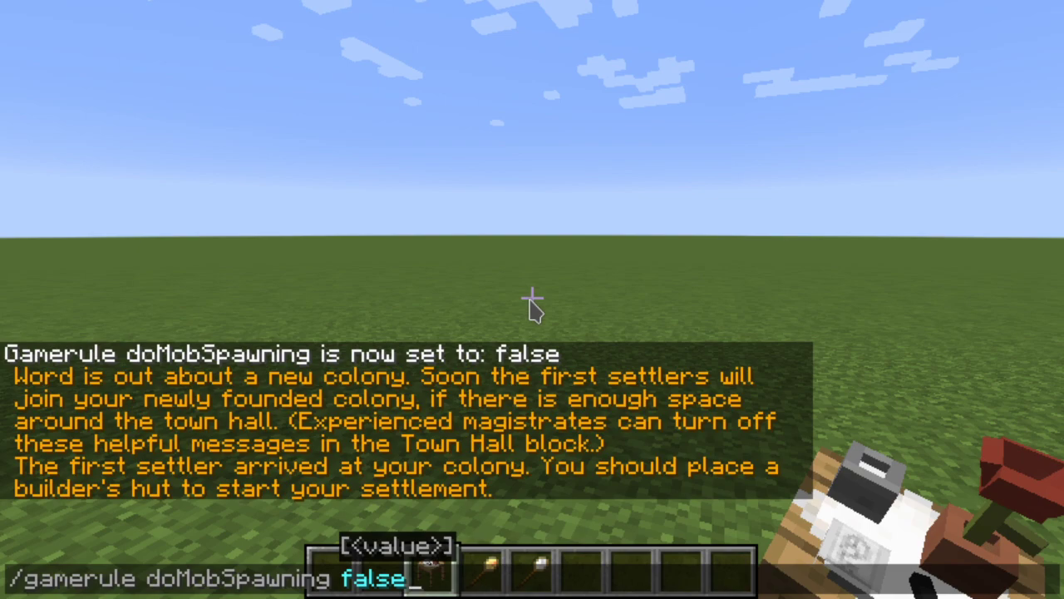
# Close the chat without running the gamerule command, check the difficulty setting in the game options, and return to the world.
pyautogui.press('Escape')
pyautogui.press('Escape')
pyautogui.click(466, 361)
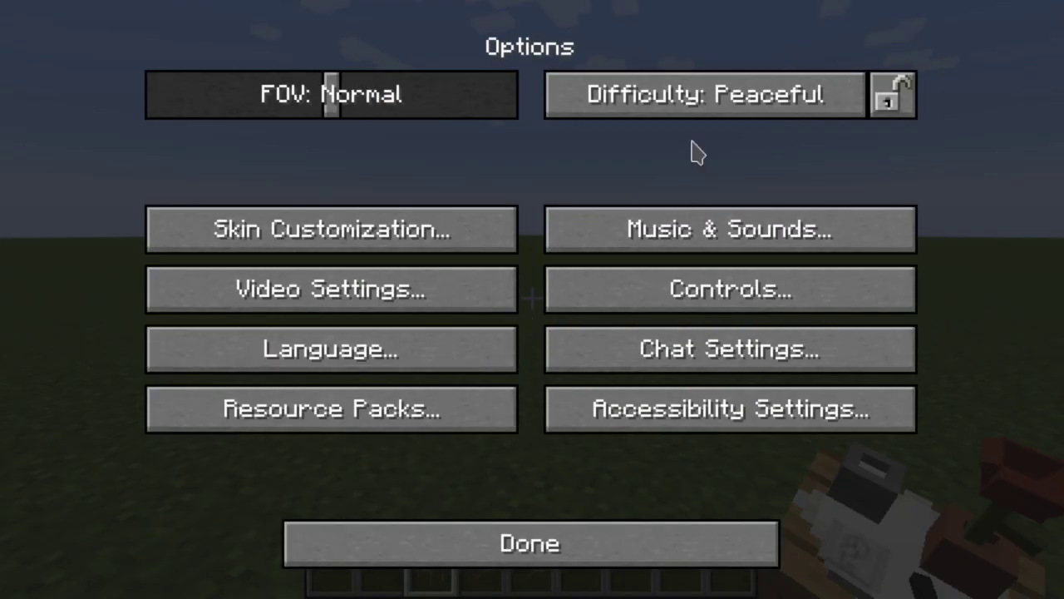
pyautogui.press('Escape')
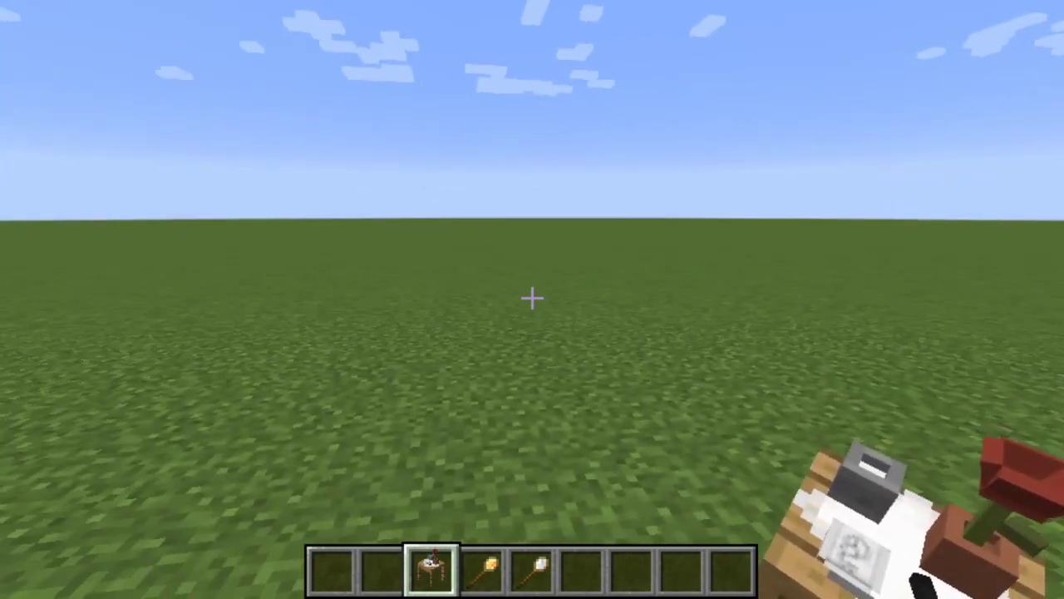
# Switch to an empty hotbar slot and approach the settler standing in the grass-covered enclosure.
pyautogui.scroll(-2, 532, 297)
pyautogui.press('w')
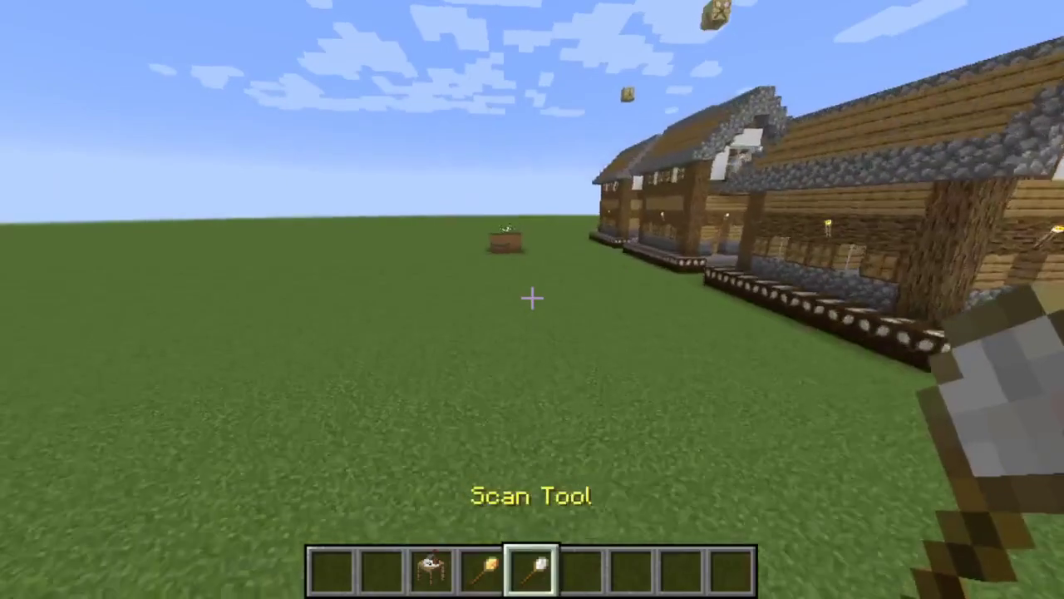
pyautogui.scroll(-1, 533, 297)
pyautogui.press('w')
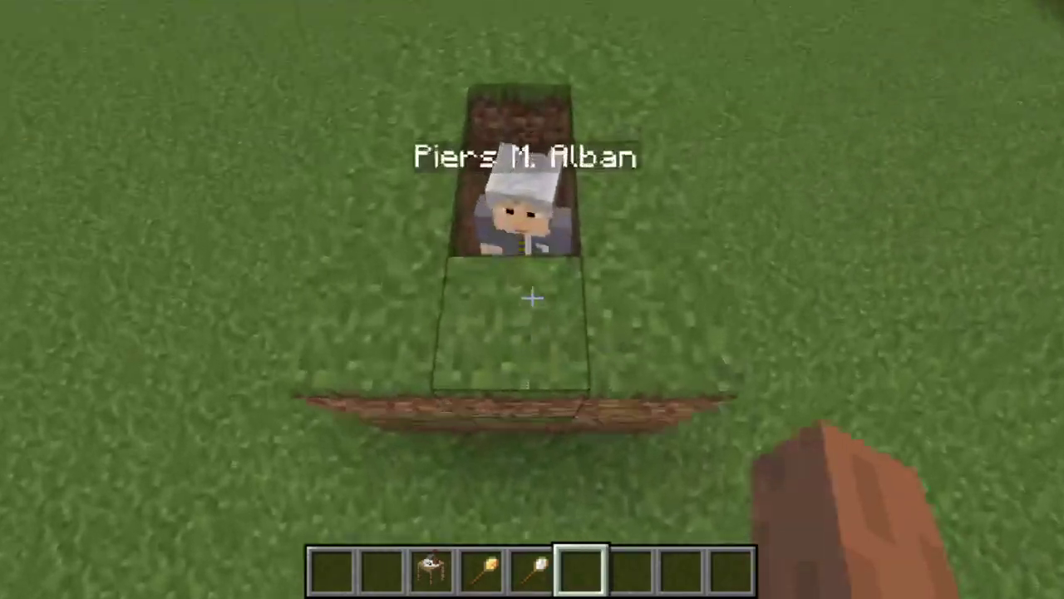
pyautogui.press('s')
pyautogui.press('w')
pyautogui.press('s')
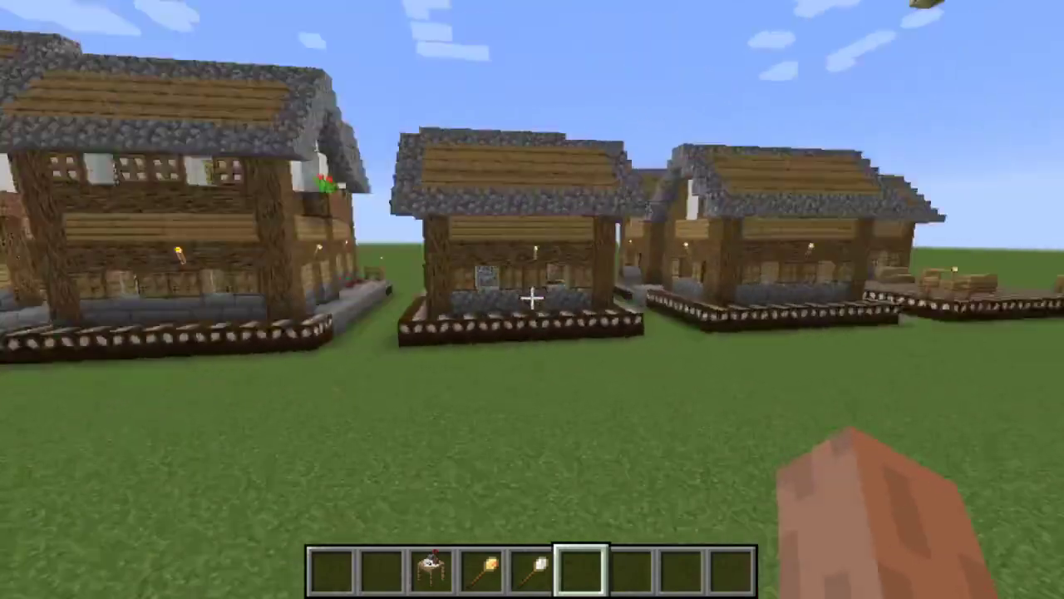
# Tour the row of timber and cobblestone houses, ending at the house with the outdoor benches and table.
pyautogui.press('w')
pyautogui.press('w')
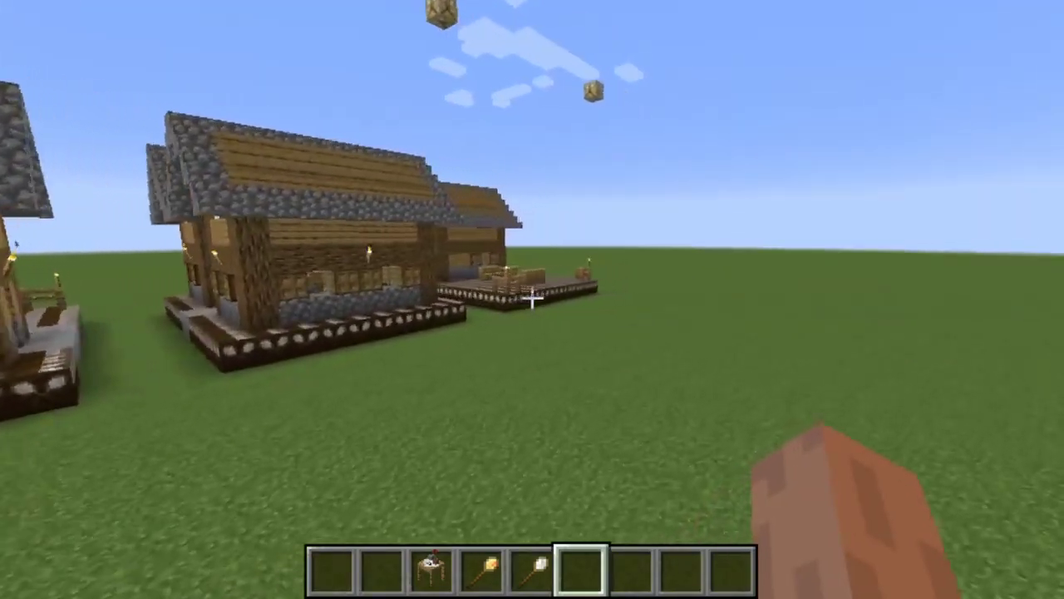
pyautogui.press('d')
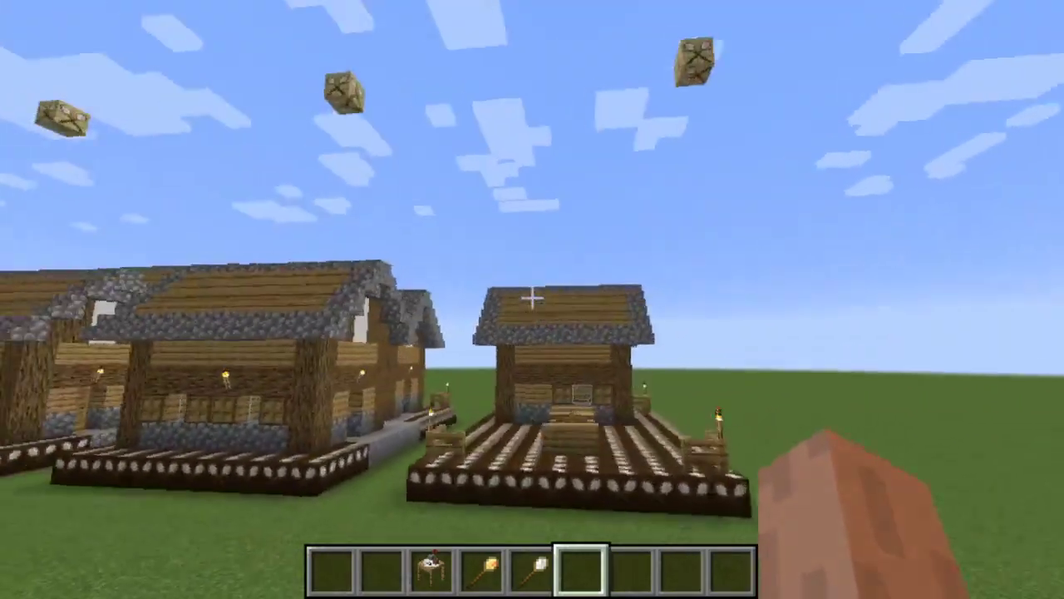
pyautogui.press('w')
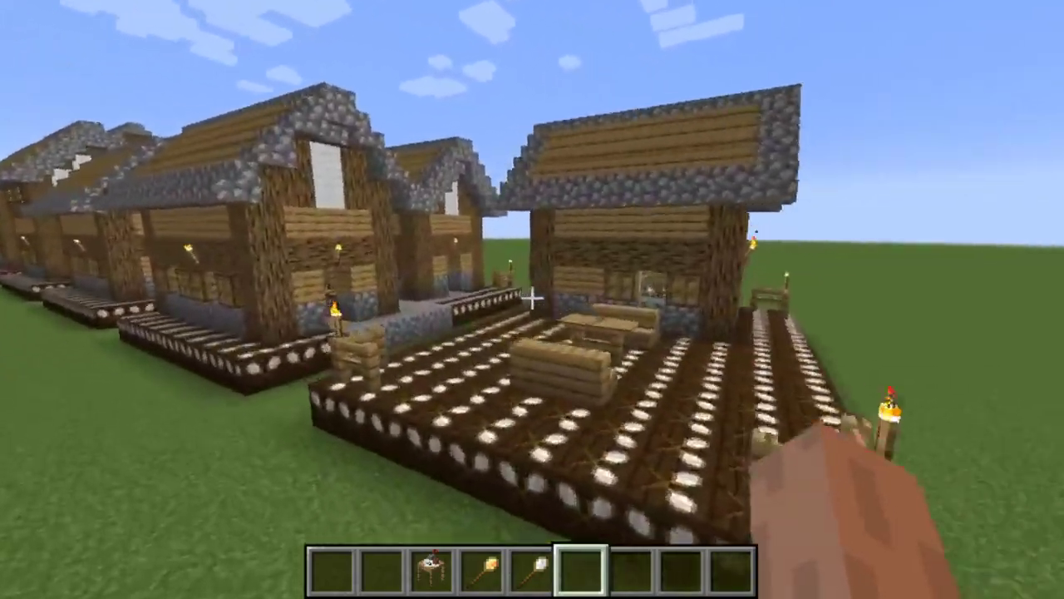
pyautogui.press('w')
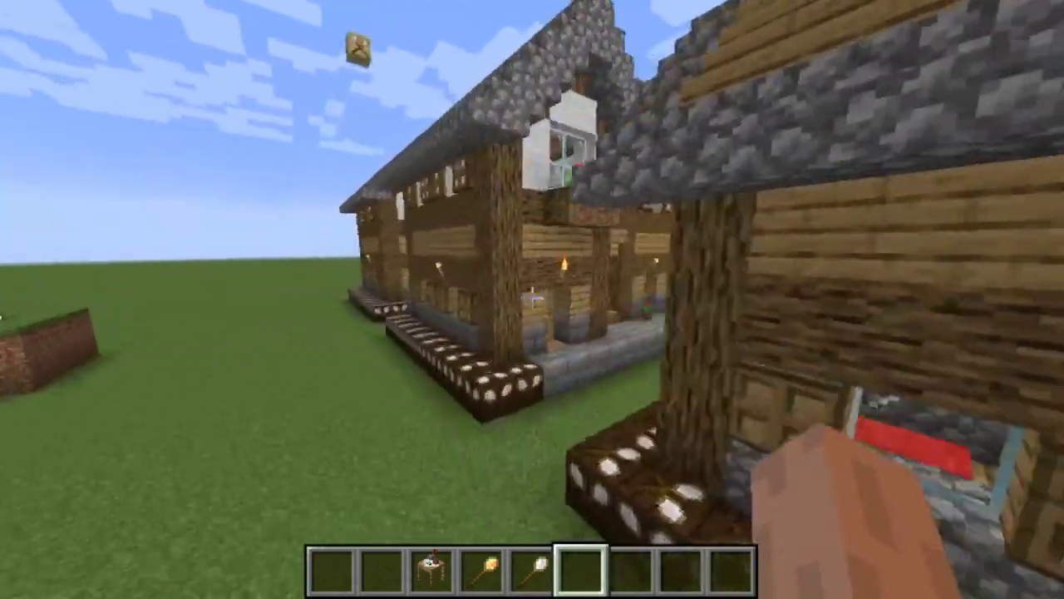
pyautogui.press('d')
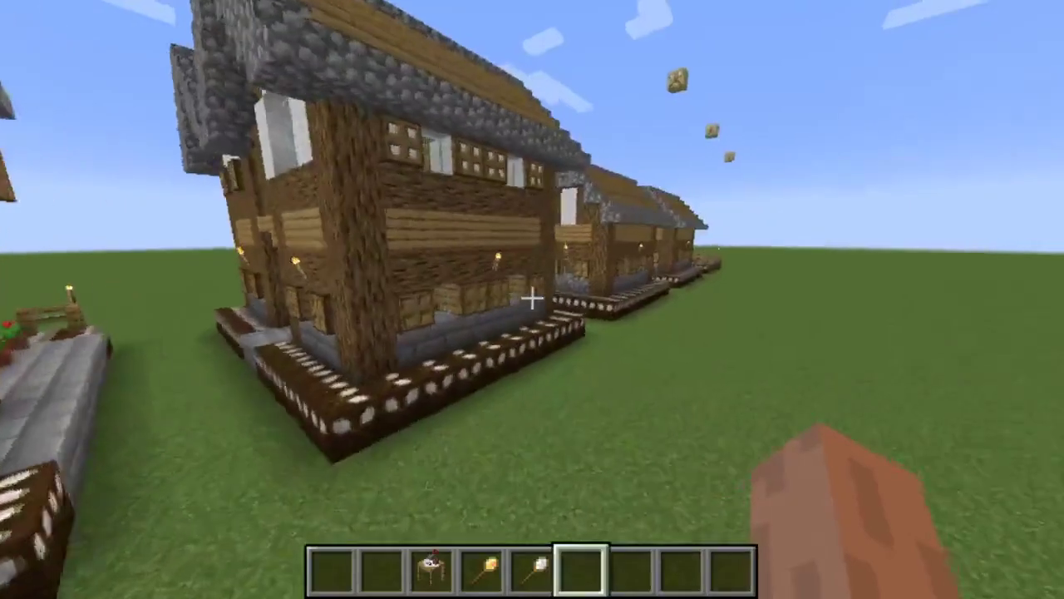
pyautogui.press('w')
pyautogui.press('w')
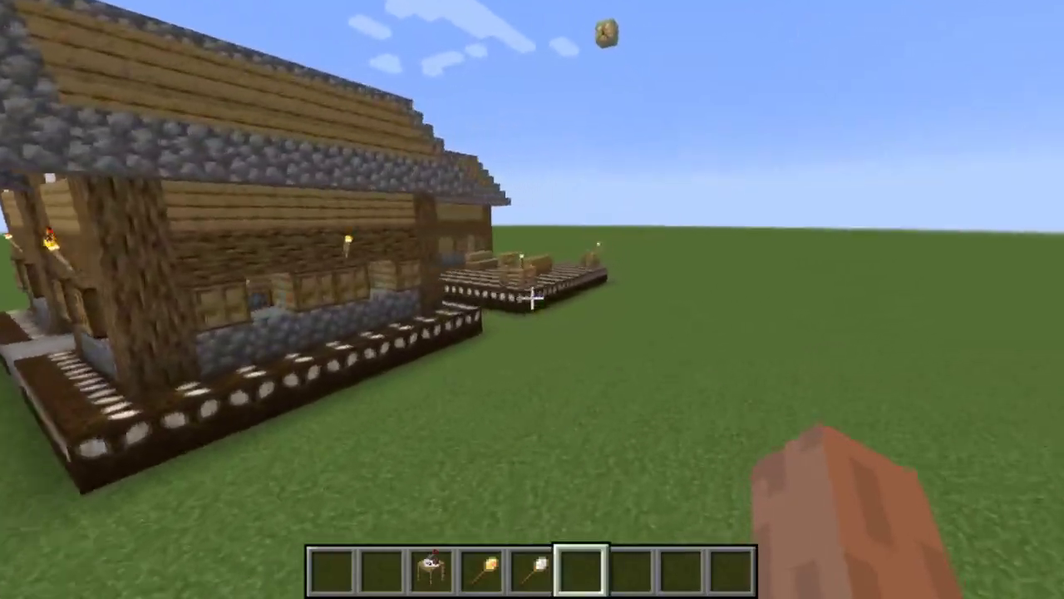
pyautogui.press('w')
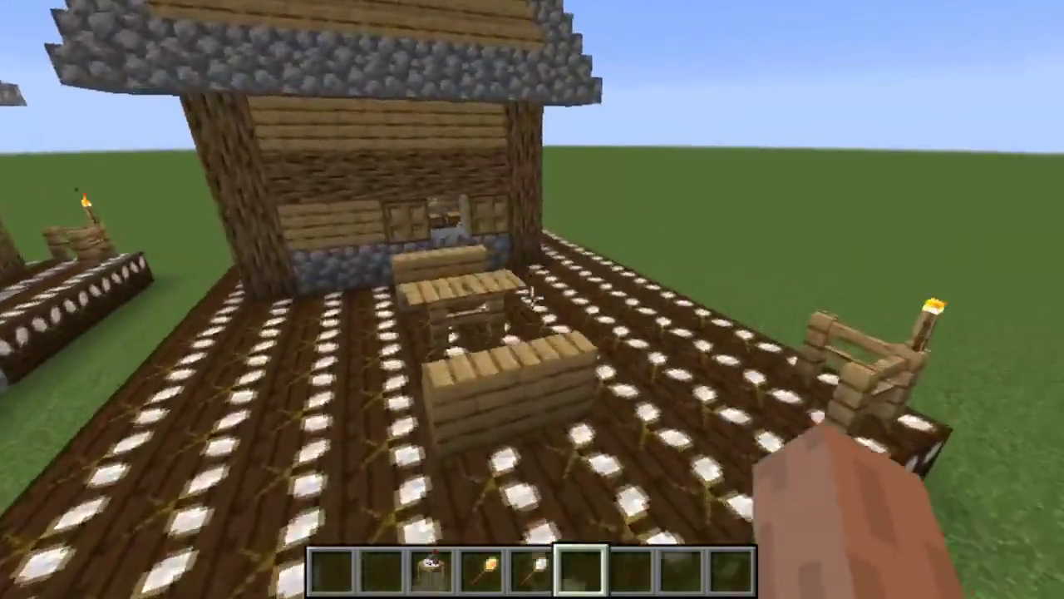
pyautogui.press('s')
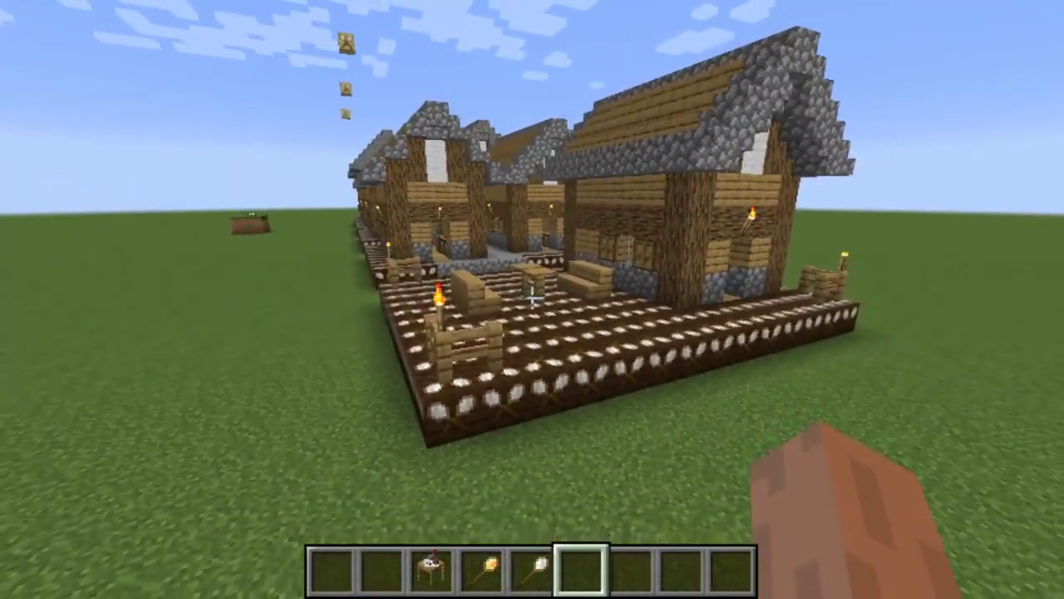
# Enter the end house beside the benches, look over its bed, ladder and hut block, and go back outside.
pyautogui.press('w')
pyautogui.press('w')
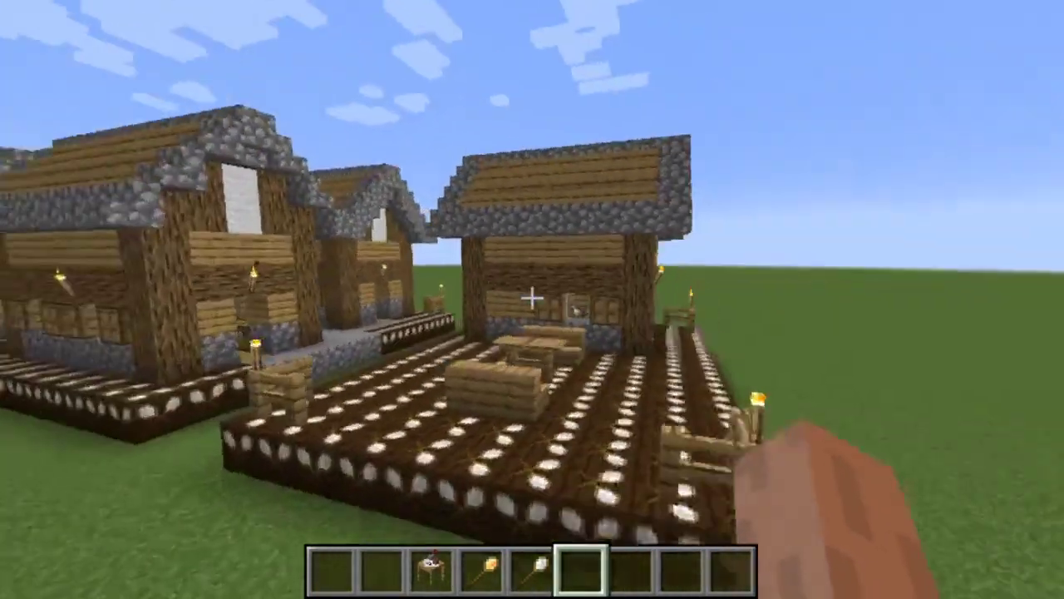
pyautogui.press('w')
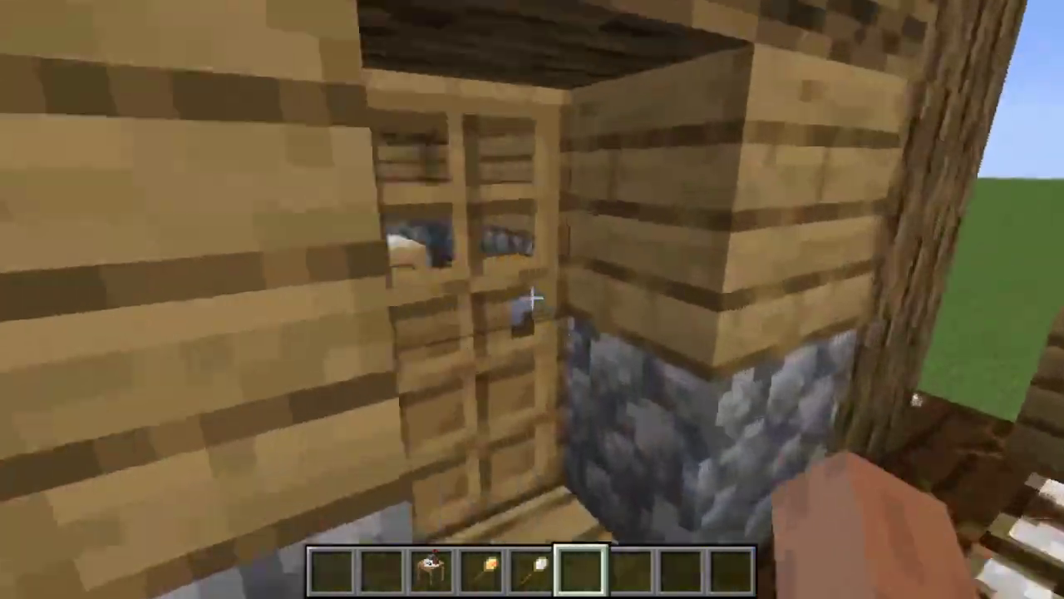
pyautogui.rightClick(532, 298)
pyautogui.press('w')
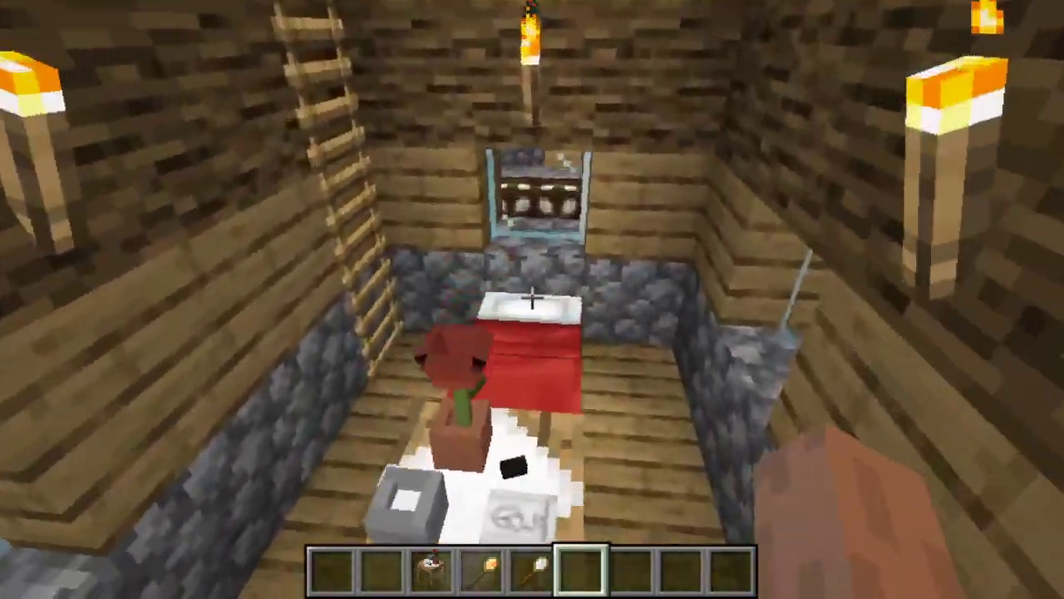
pyautogui.press('w')
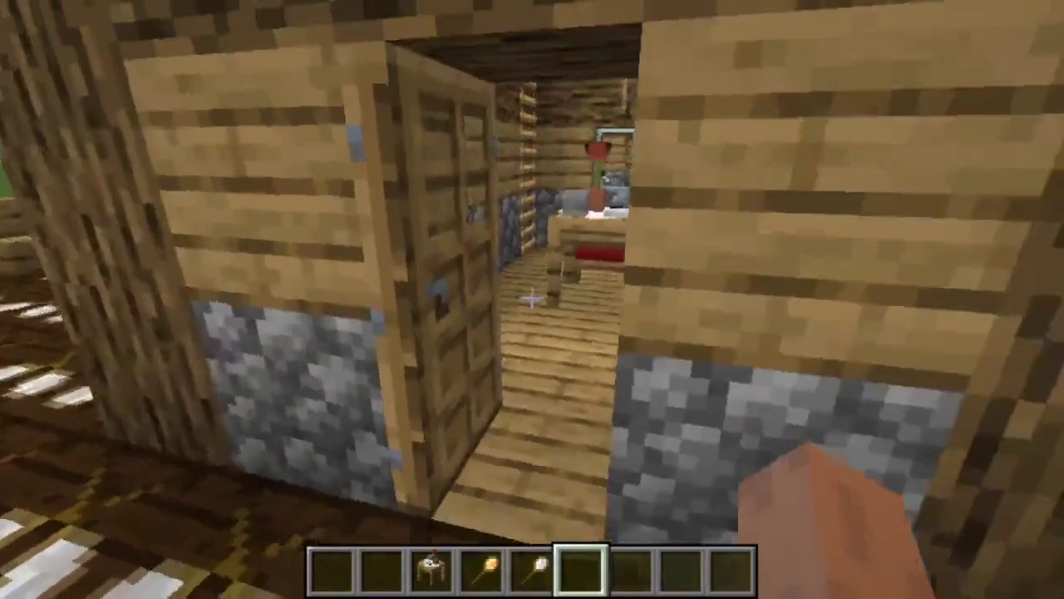
pyautogui.rightClick(532, 298)
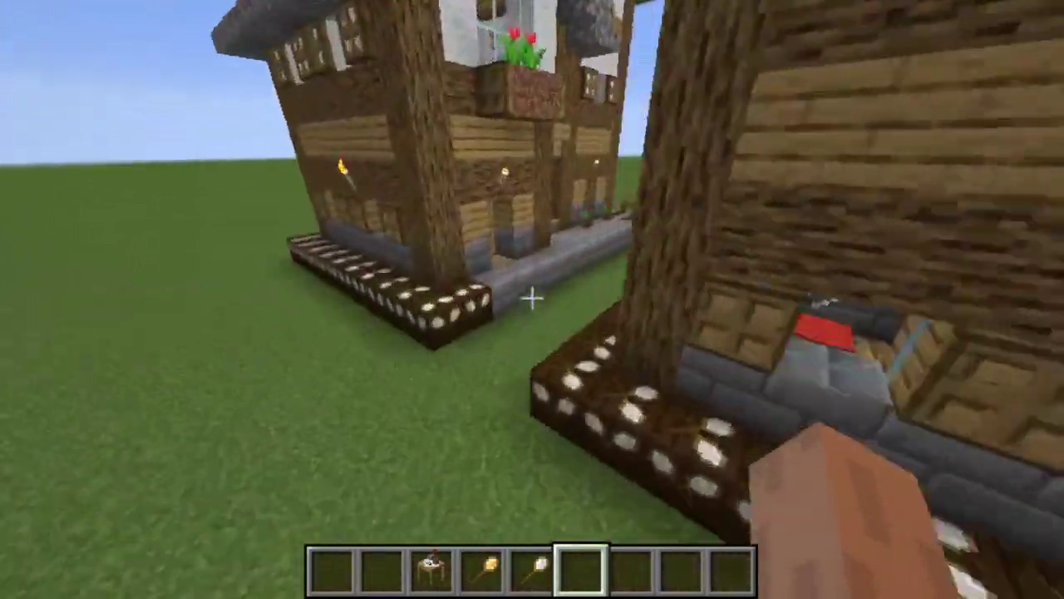
# Inspect the facade and upper floor of the two-storey house with the flower box from ground level.
pyautogui.press('w')
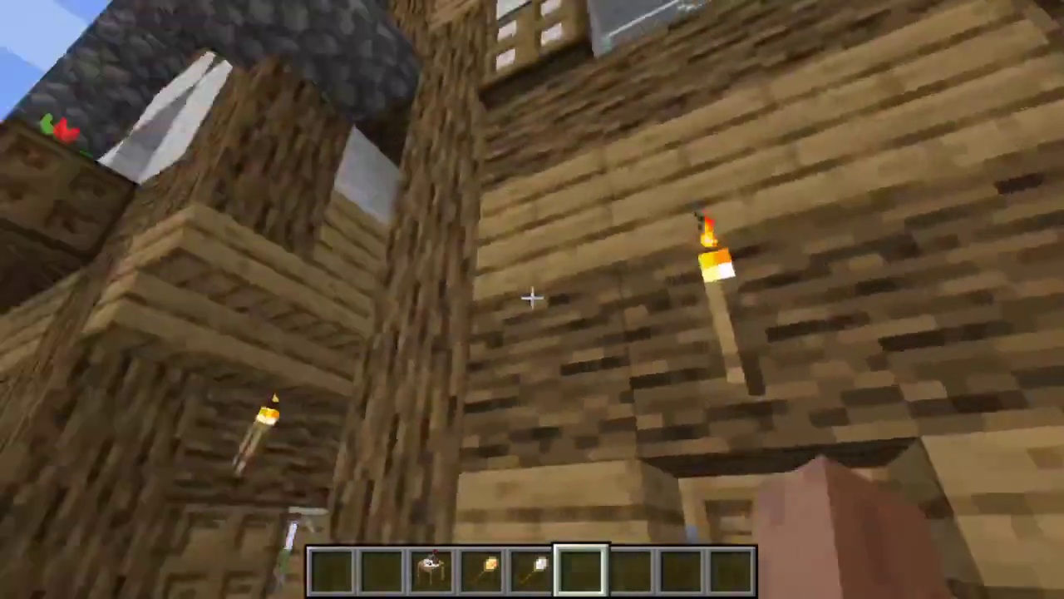
pyautogui.press('w')
pyautogui.press('s')
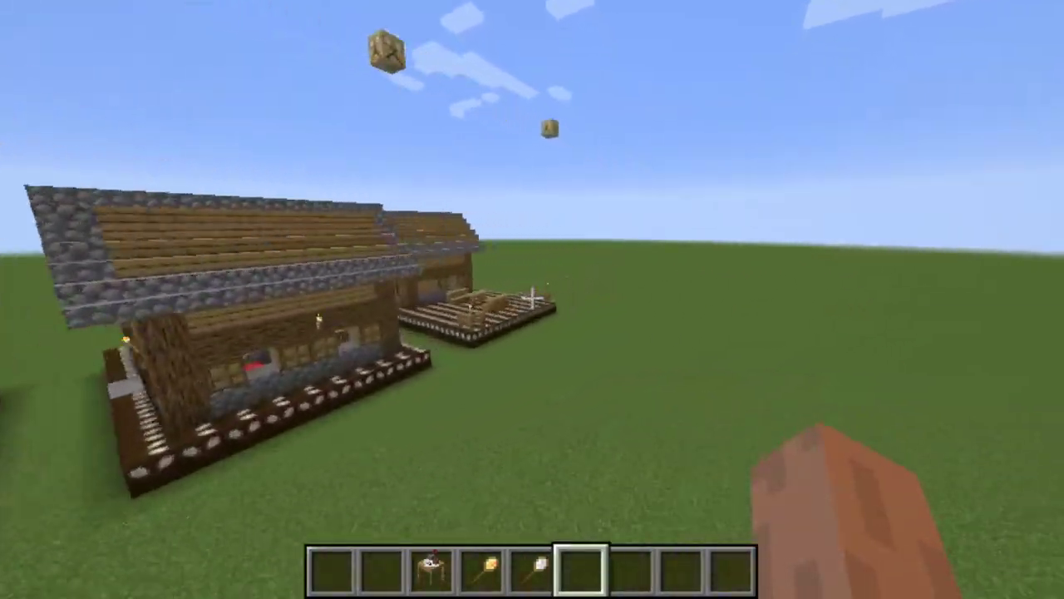
# Fly up to the floating crossed-tools block above the end house and view the row of buildings from there.
pyautogui.press('w')
pyautogui.press('space')
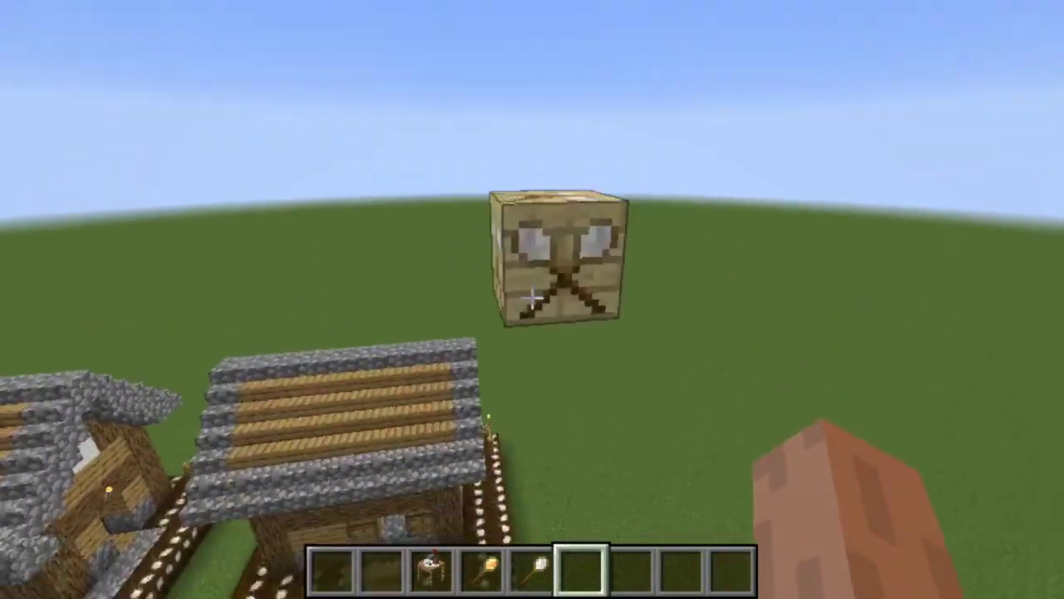
pyautogui.press('d')
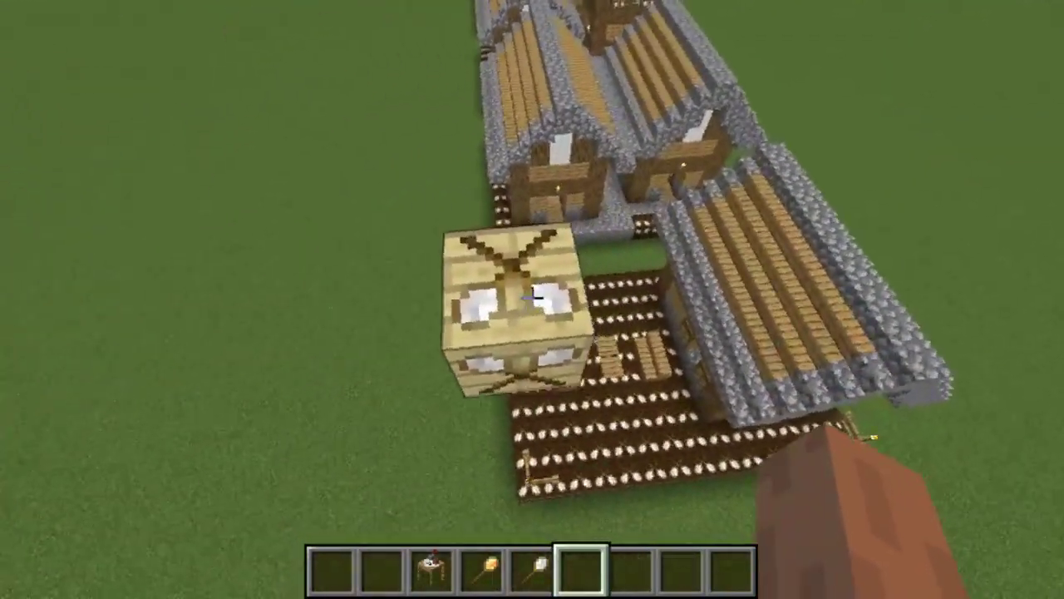
pyautogui.press('a')
pyautogui.press('w')
pyautogui.press('a')
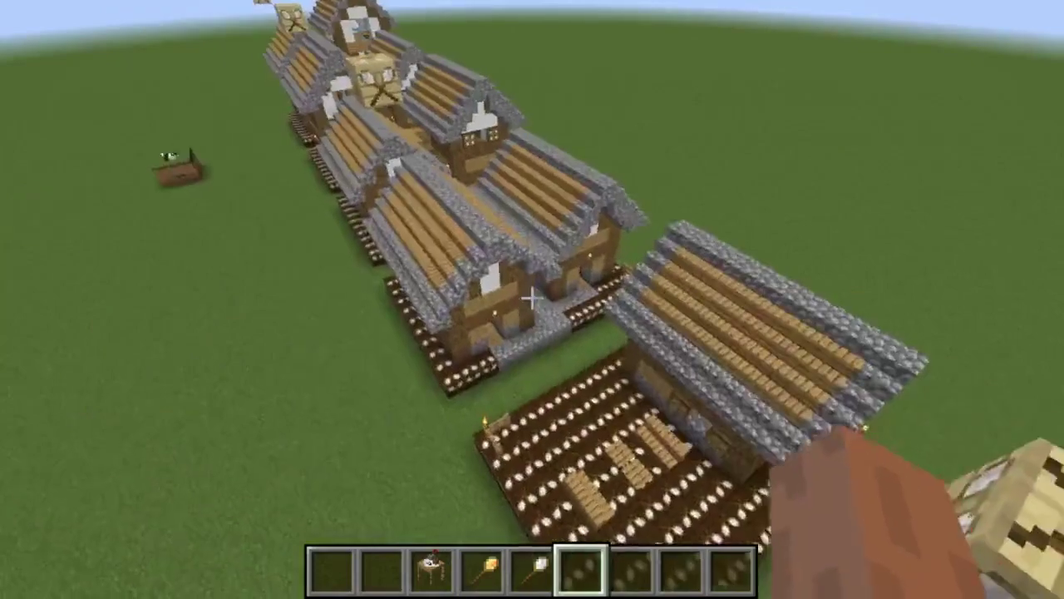
pyautogui.press('d')
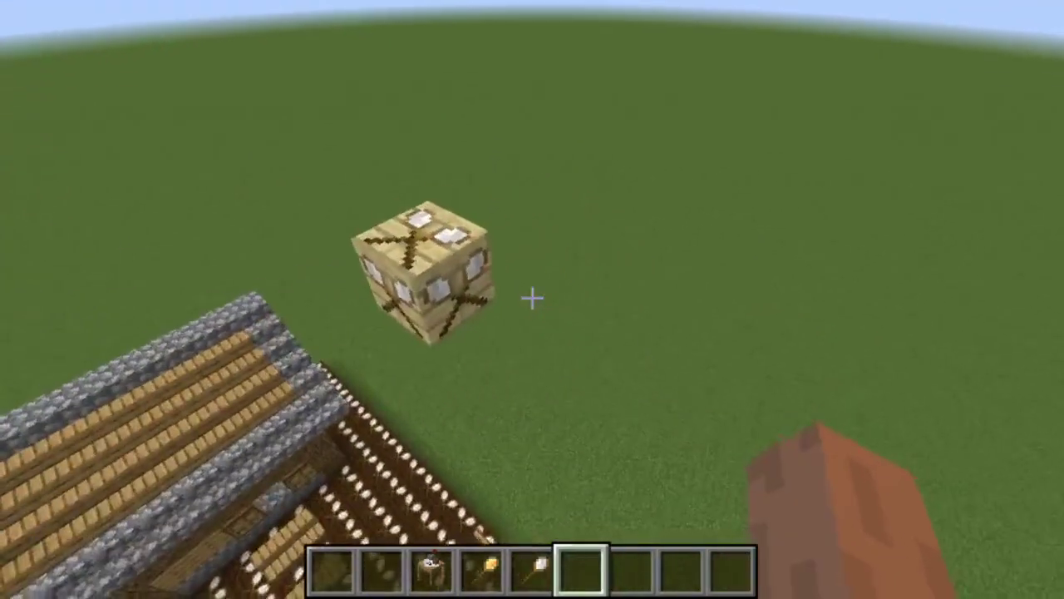
# Circle the floating block from several sides, comparing its position with the end house and yard below.
pyautogui.press('a')
pyautogui.press('w')
pyautogui.press('w')
pyautogui.press('d')
pyautogui.press('d')
pyautogui.press('s')
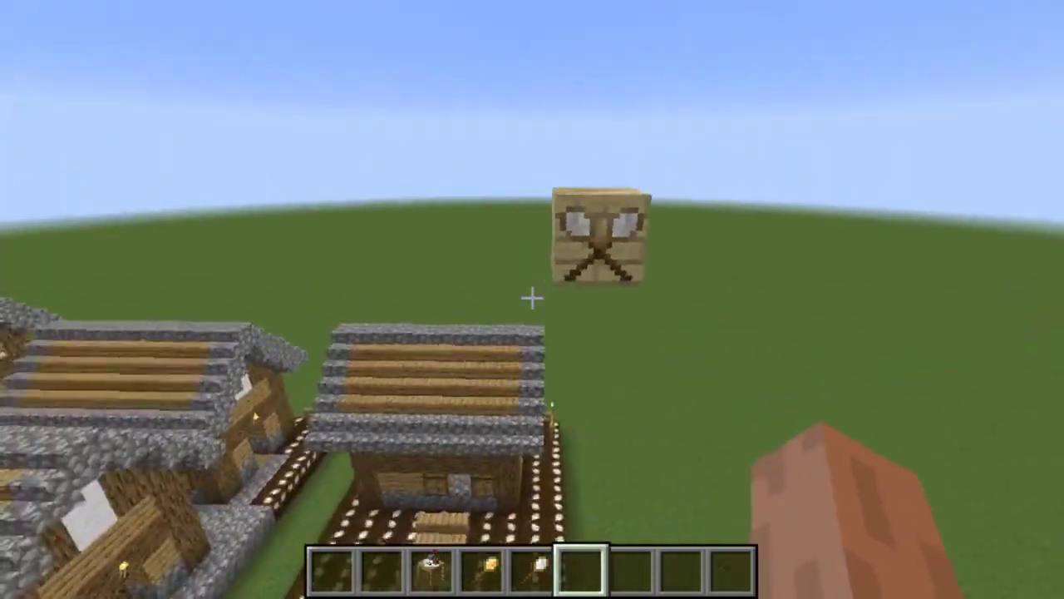
pyautogui.press('a')
pyautogui.press('w')
pyautogui.press('d')
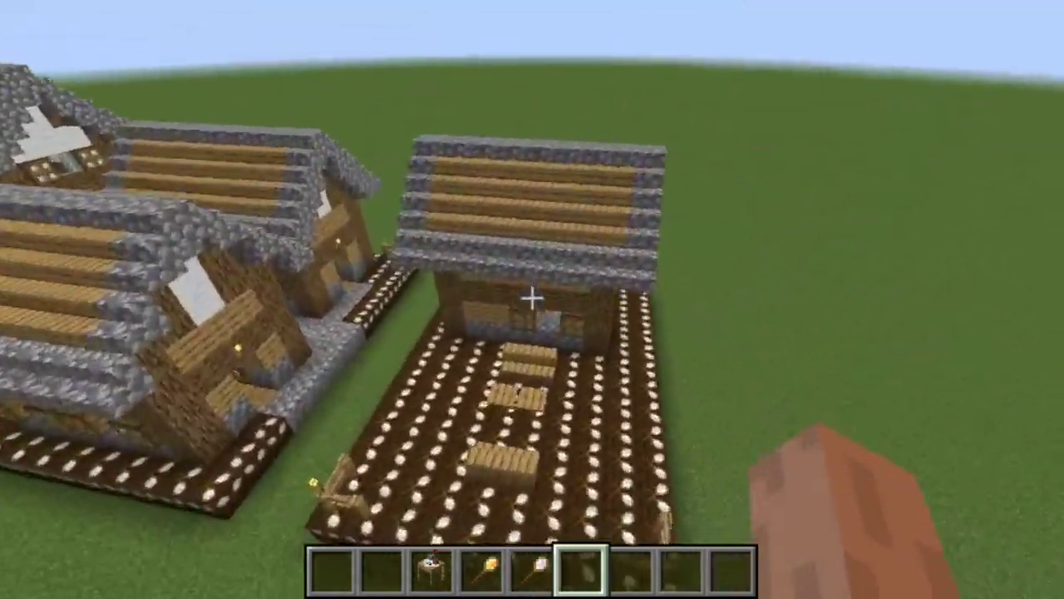
# Circle the end house at low height, examining its brown-and-white block base, benches and torch-lit fence corners.
pyautogui.press('space')
pyautogui.press('d')
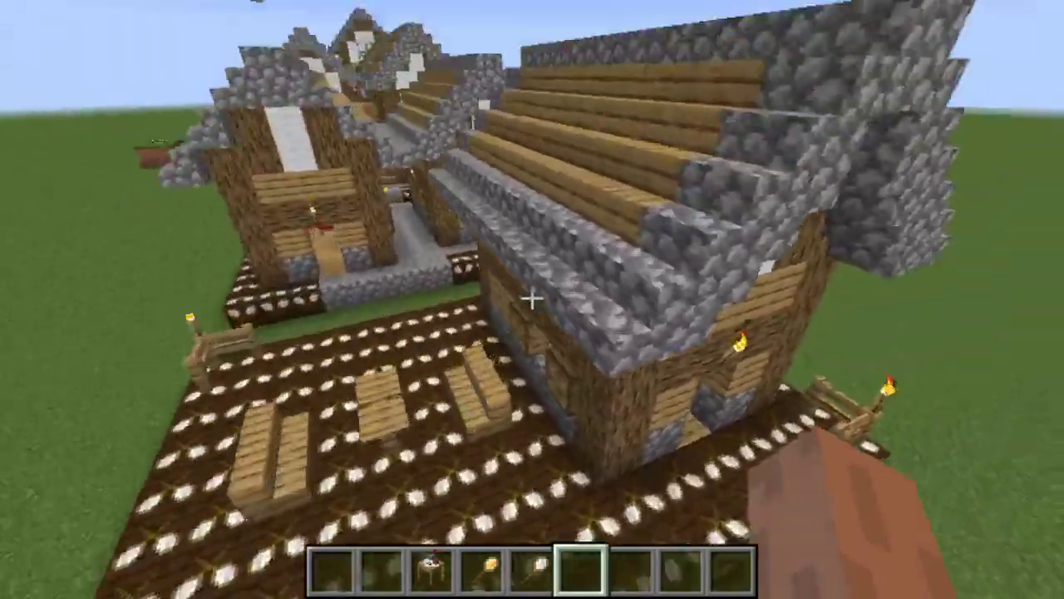
pyautogui.press('w')
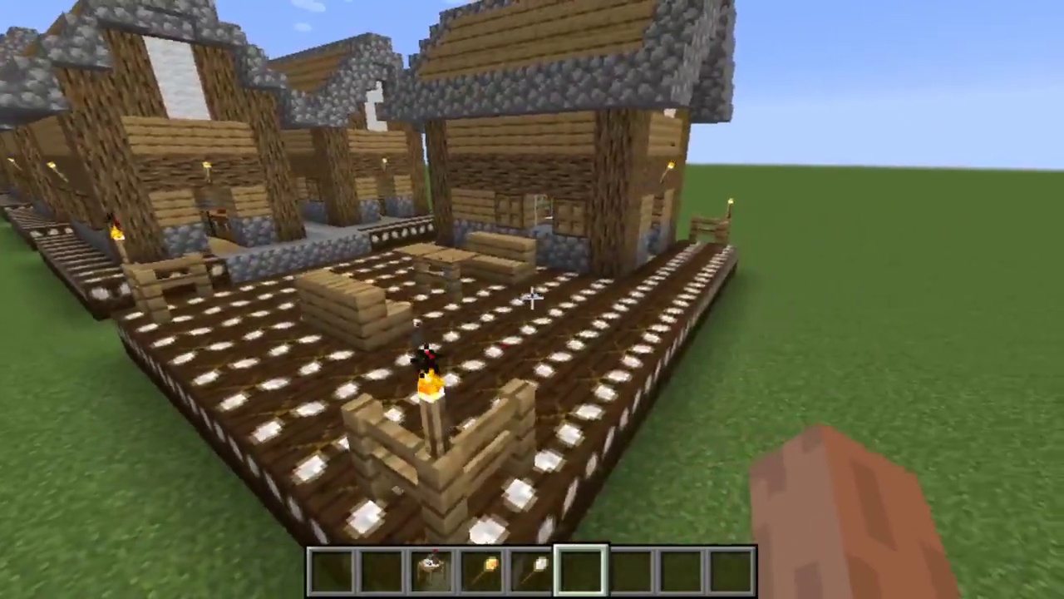
pyautogui.press('a')
pyautogui.press('d')
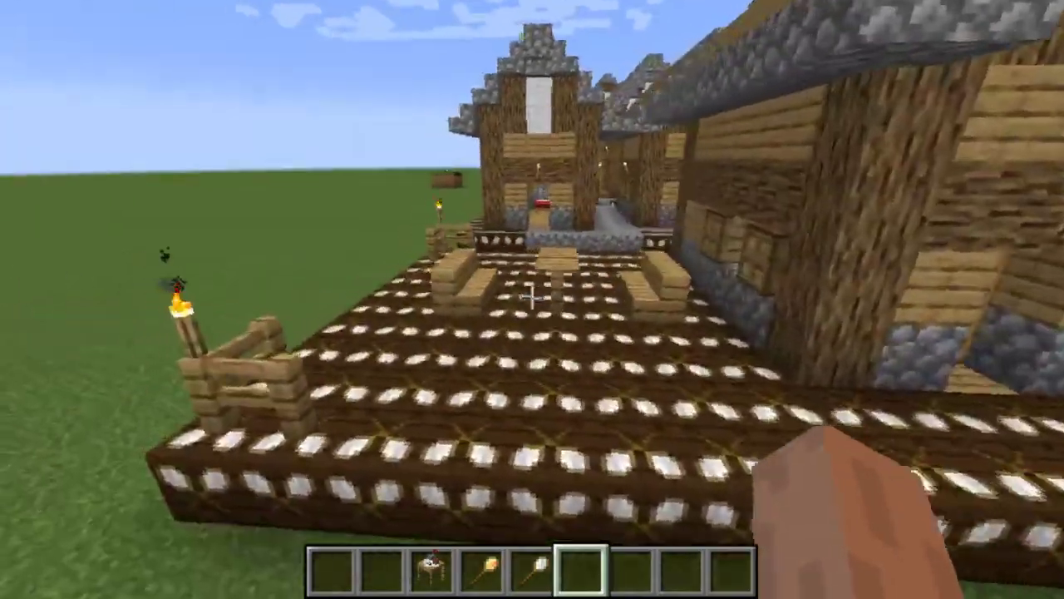
pyautogui.press('a')
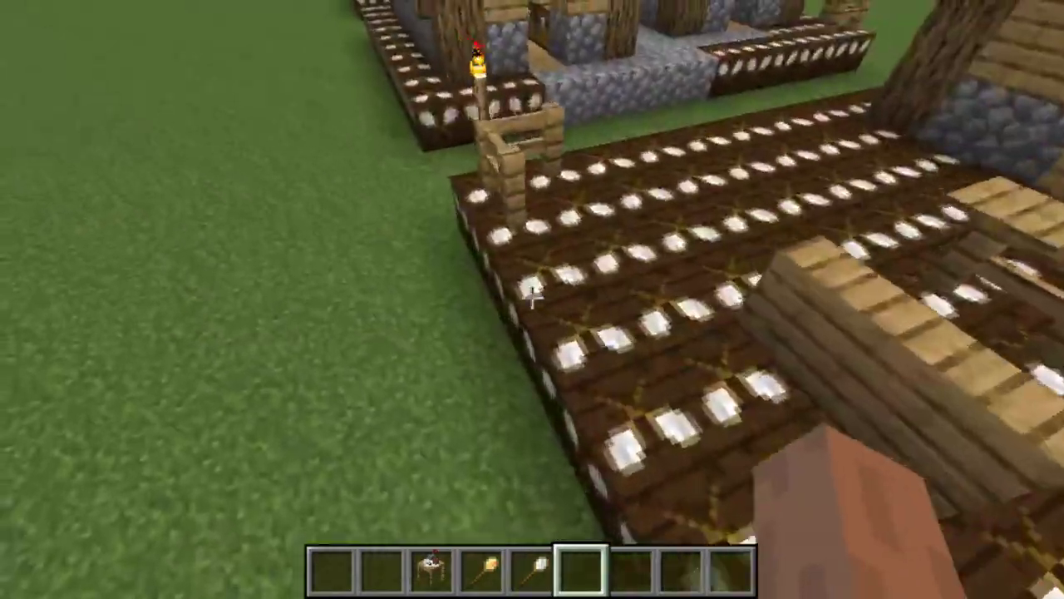
pyautogui.press('d')
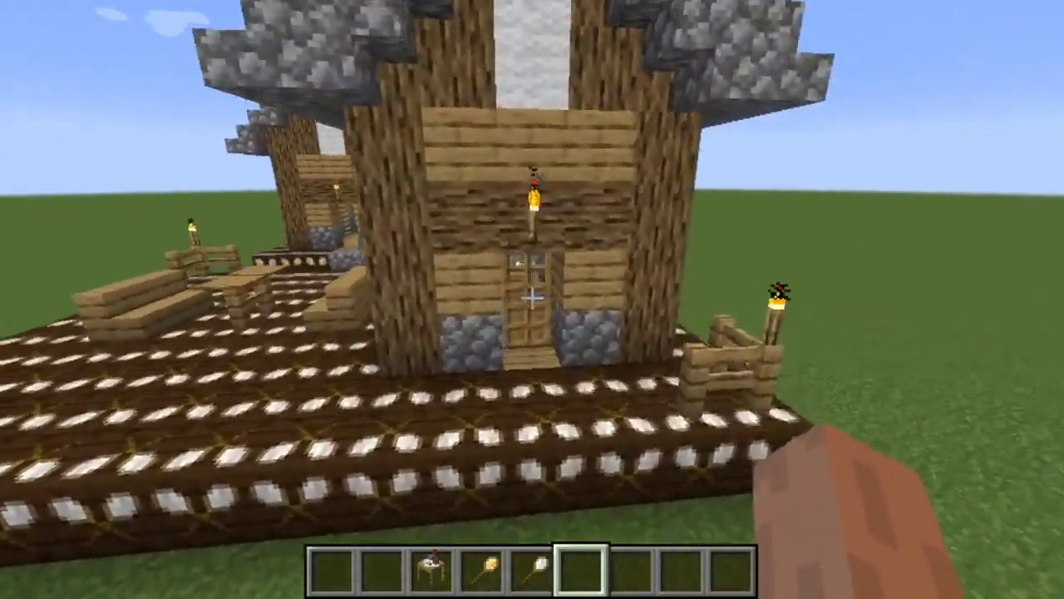
# Enter the end house through the gable-side door and examine the hut block, the chests and the surrounding walls.
pyautogui.press('w')
pyautogui.rightClick(532, 296)
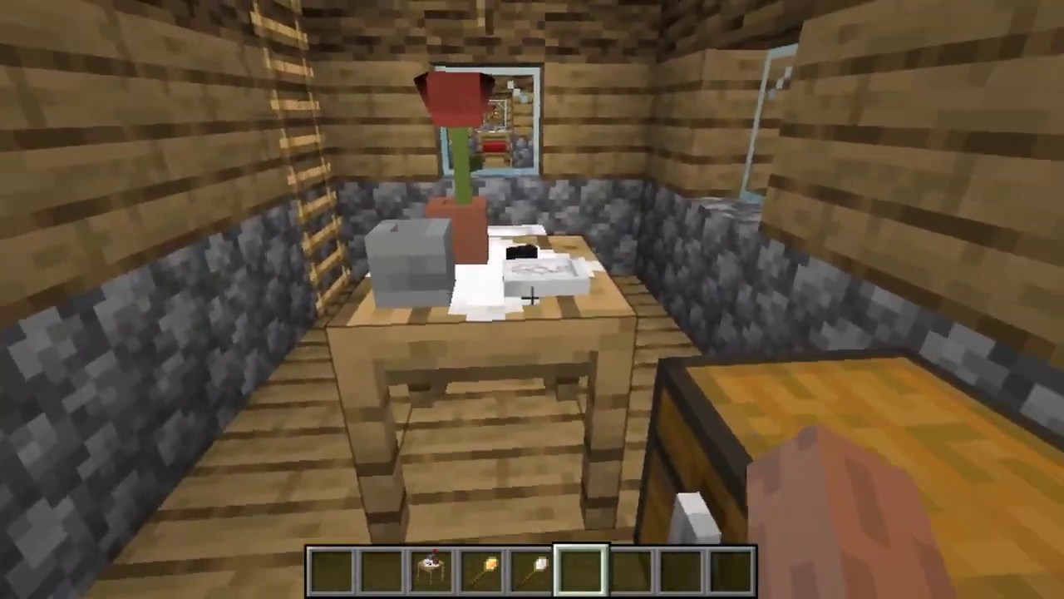
pyautogui.press('w')
pyautogui.press('space')
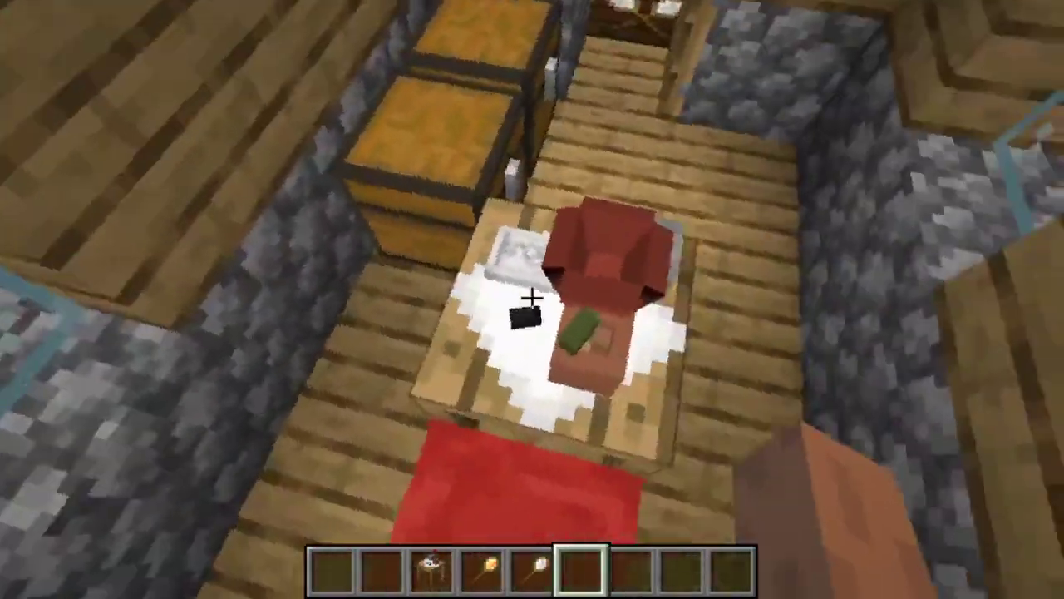
pyautogui.press('w')
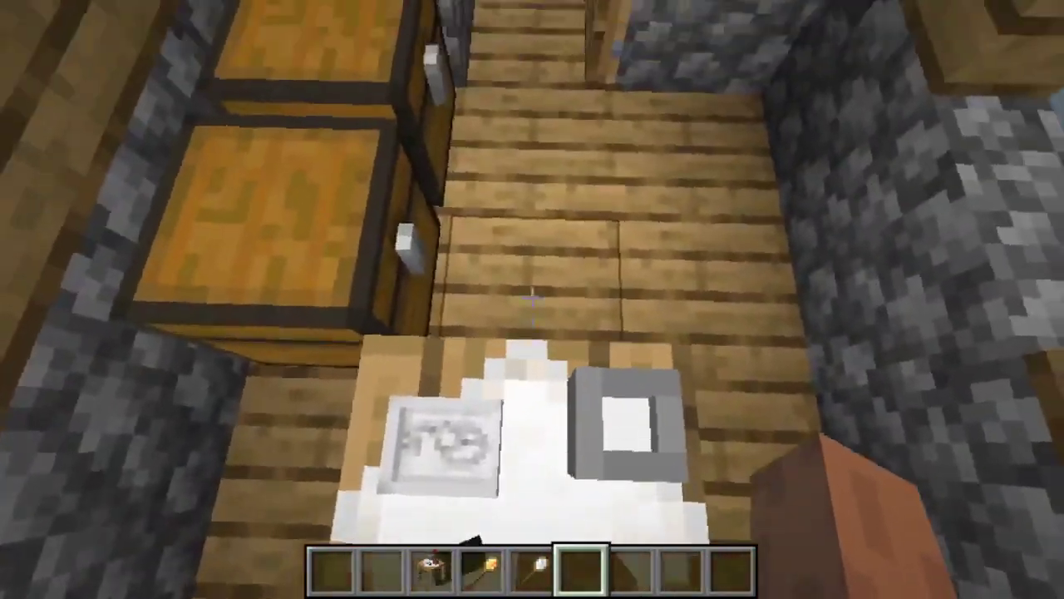
pyautogui.press('s')
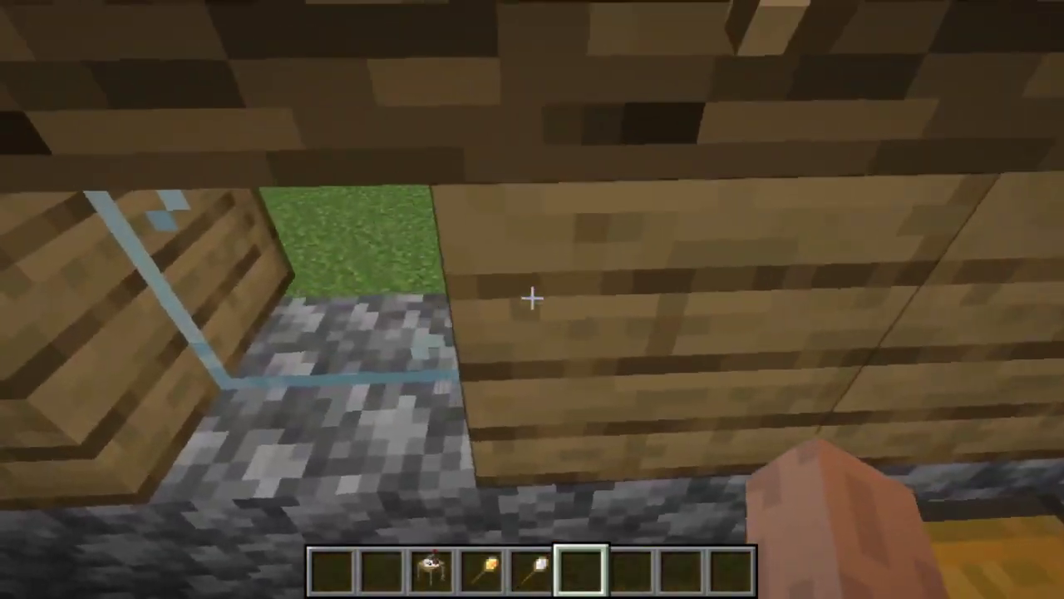
# Leave the end house and fly around it and the neighbouring buildings, examining the roofs, gable side and bench yard.
pyautogui.press('w')
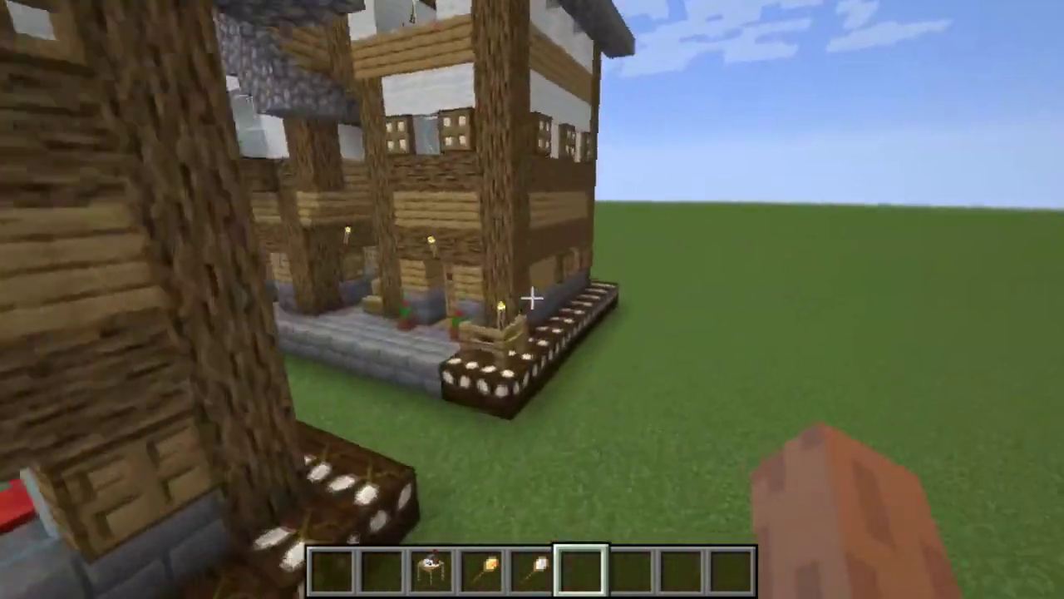
pyautogui.press('w')
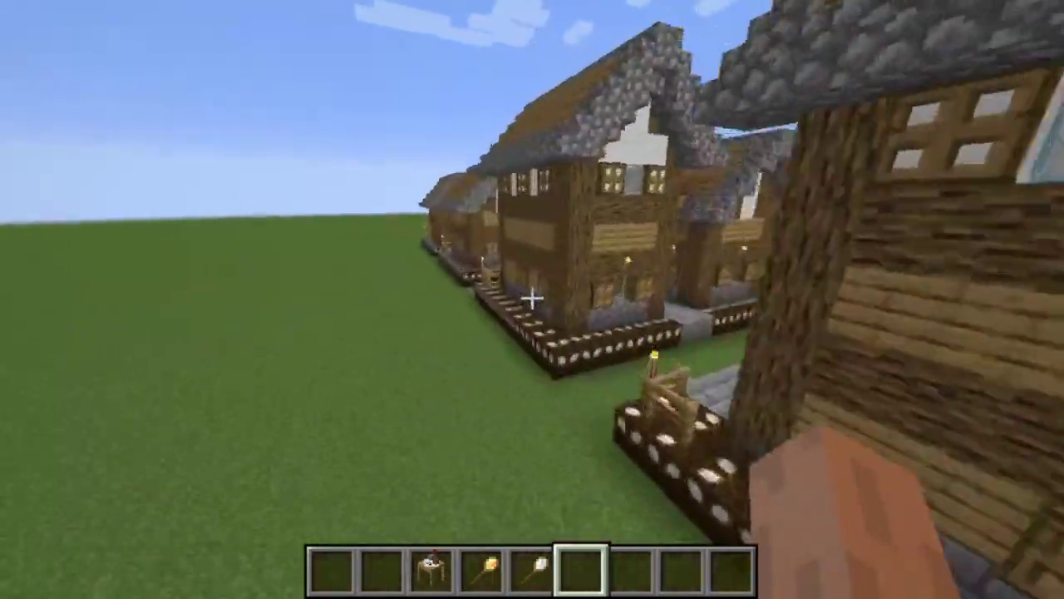
pyautogui.press('s')
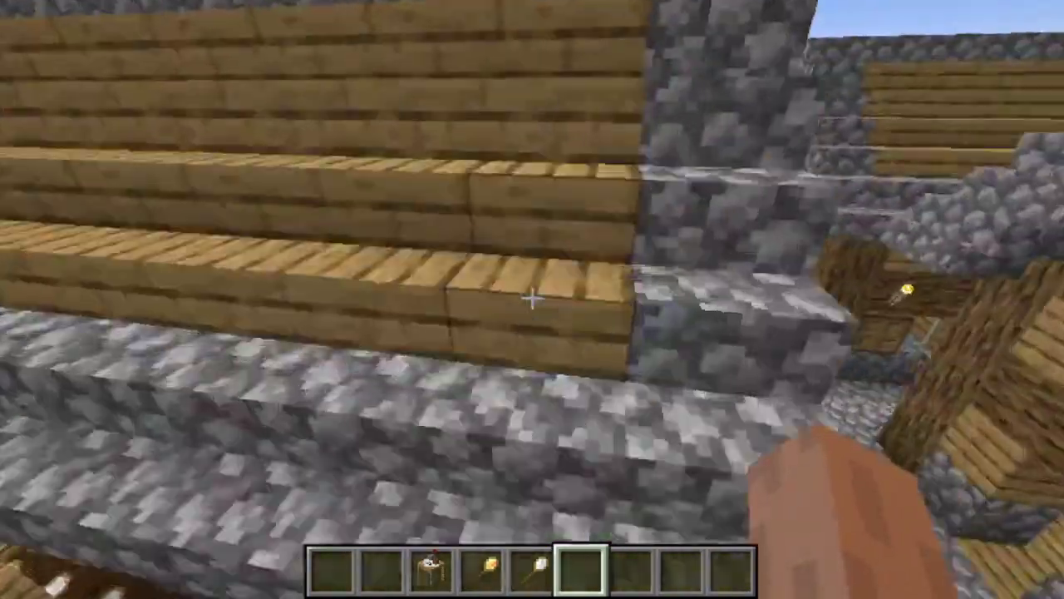
pyautogui.press('s')
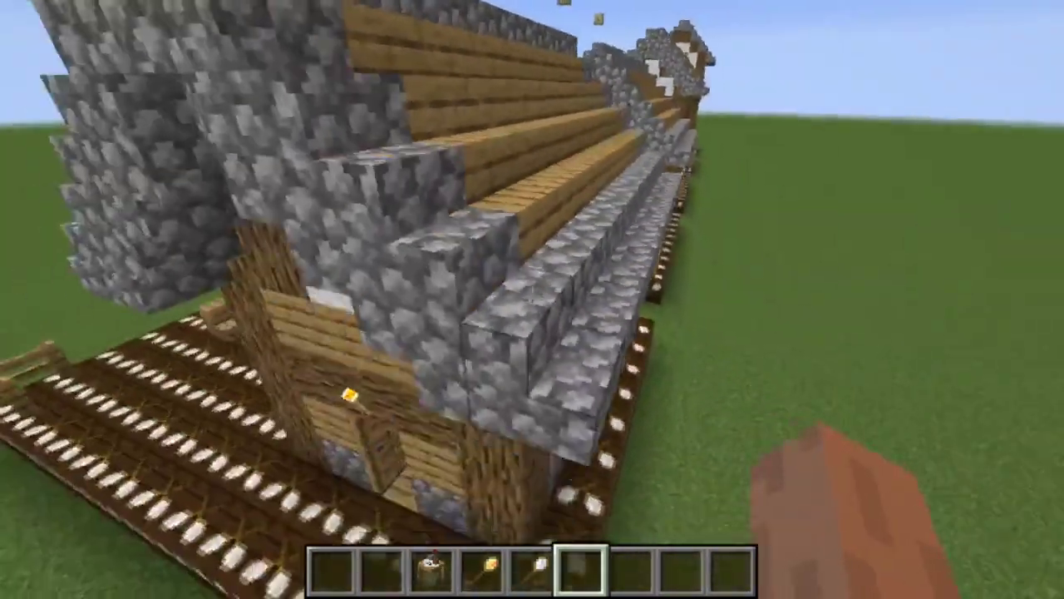
pyautogui.press('w')
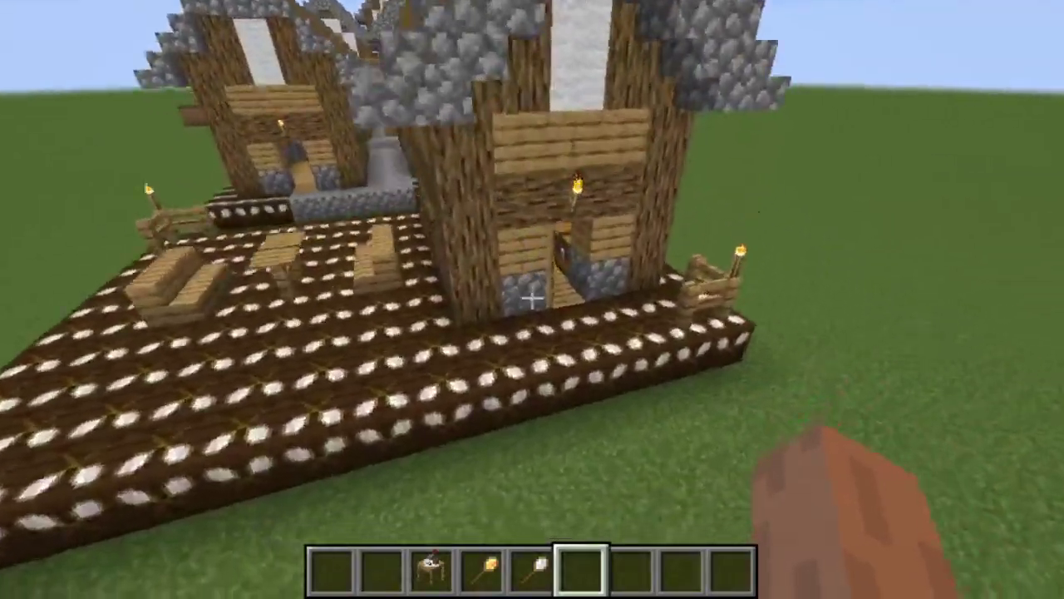
pyautogui.press('space')
pyautogui.press('s')
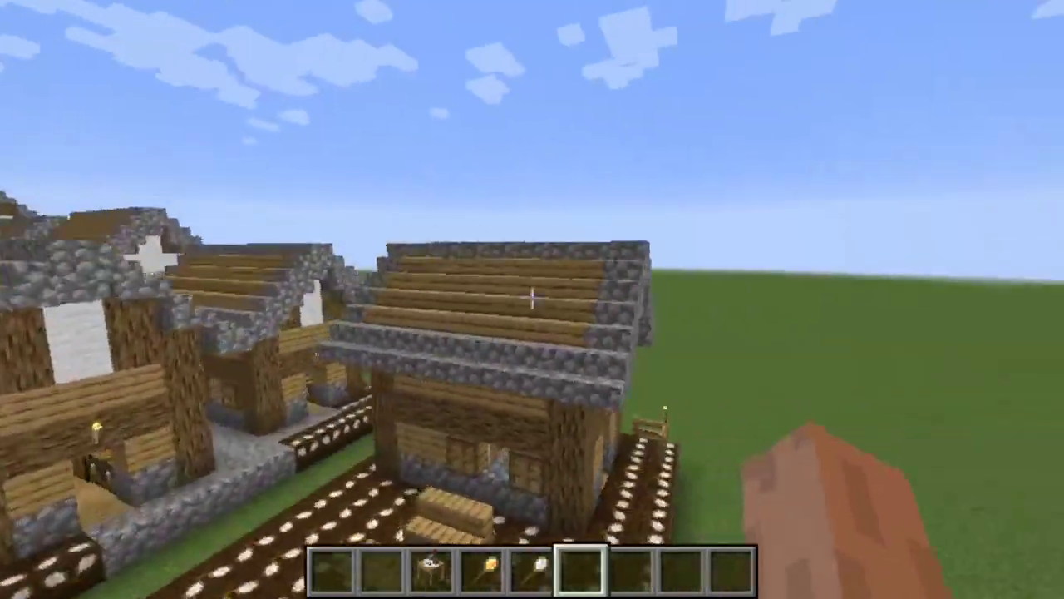
pyautogui.press('w')
# Mark the end house's scan area with the Scan Tool, from ground corner -35, 4, -157 to the floating block at -22, 18, -166.
pyautogui.scroll(1, 532, 297)
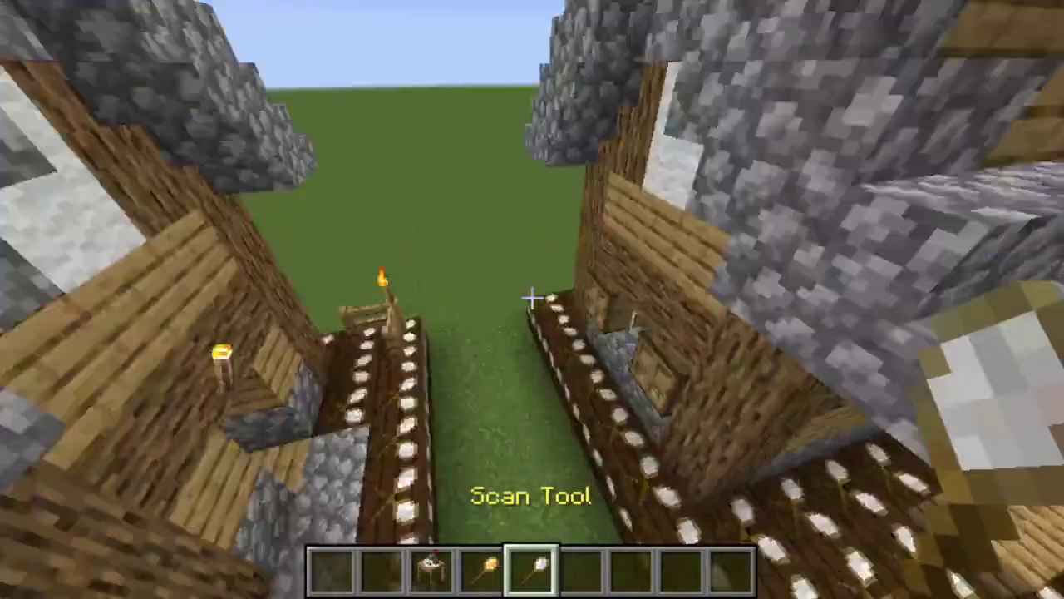
pyautogui.click(532, 298)
pyautogui.press('w')
pyautogui.press('space')
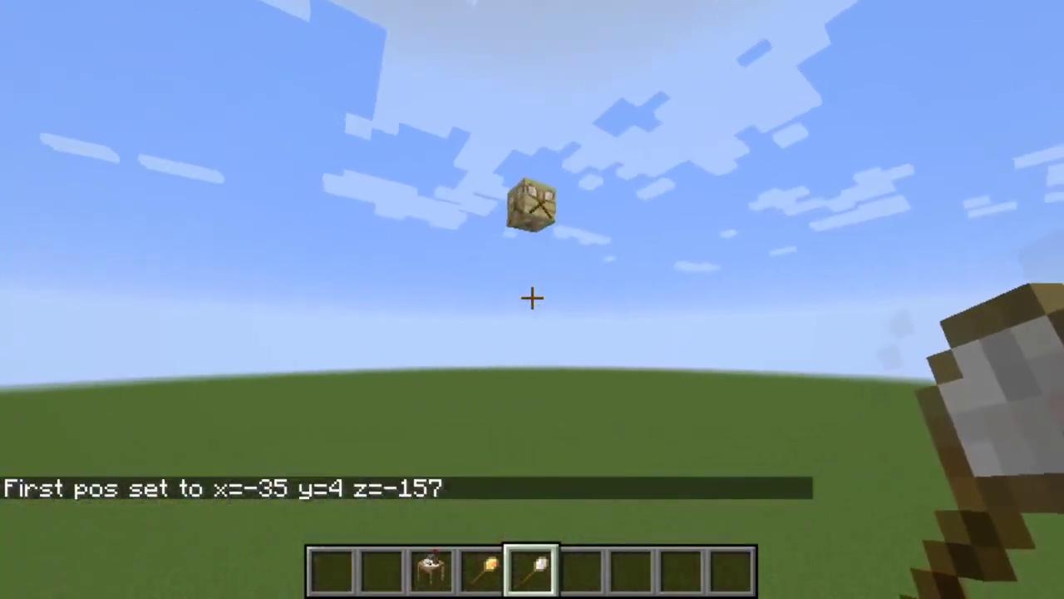
pyautogui.rightClick(532, 297)
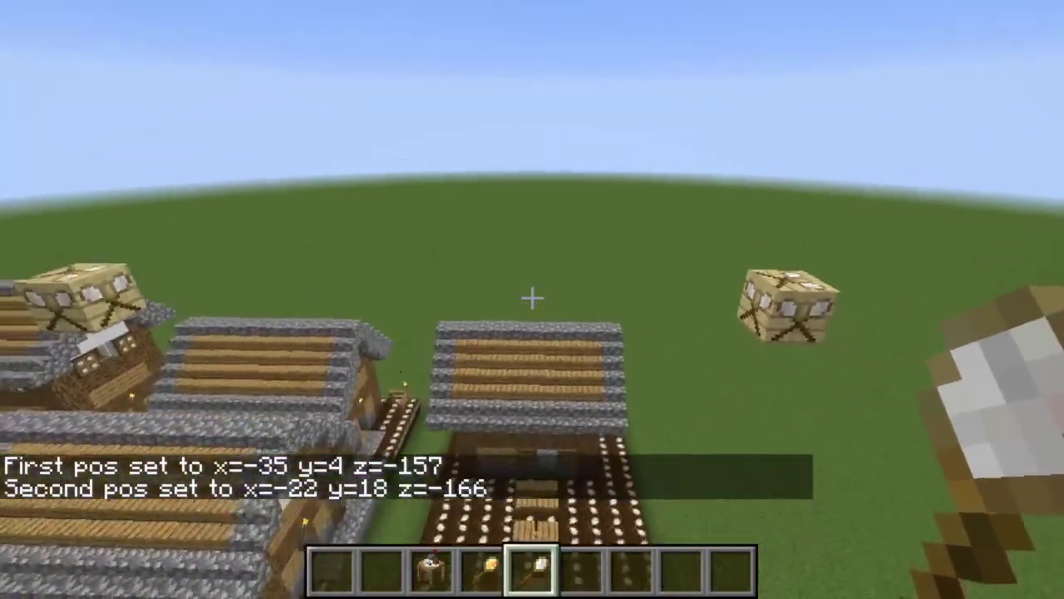
# Name the scan of the marked area citizen1 and save it.
pyautogui.rightClick(532, 298)
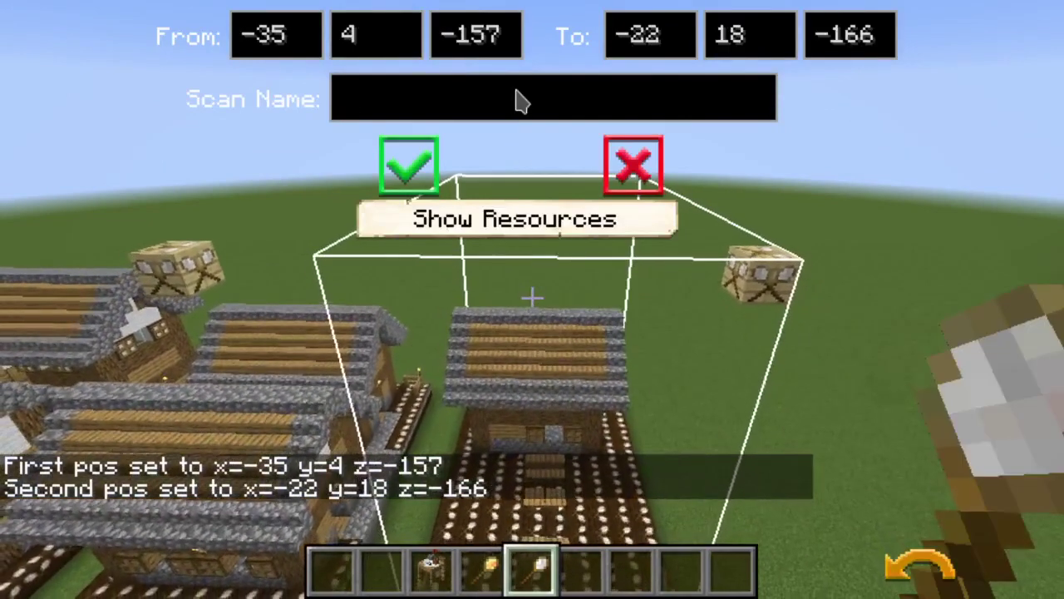
pyautogui.click(518, 100)
pyautogui.write('Citizen')
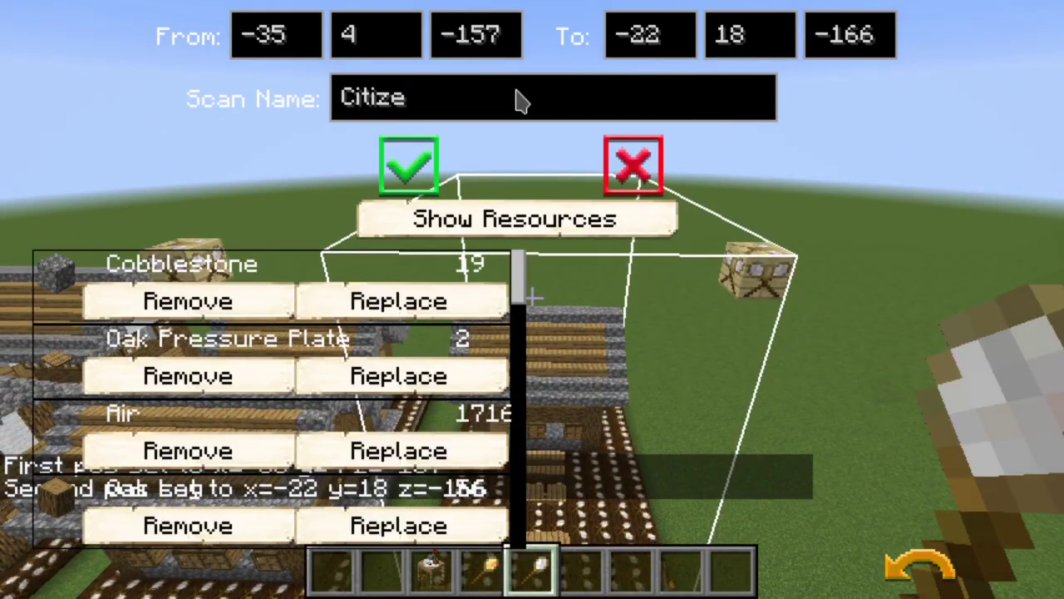
pyautogui.press('BackSpace')
pyautogui.press('BackSpace')
pyautogui.press('BackSpace')
pyautogui.press('BackSpace')
pyautogui.write('citizen1')
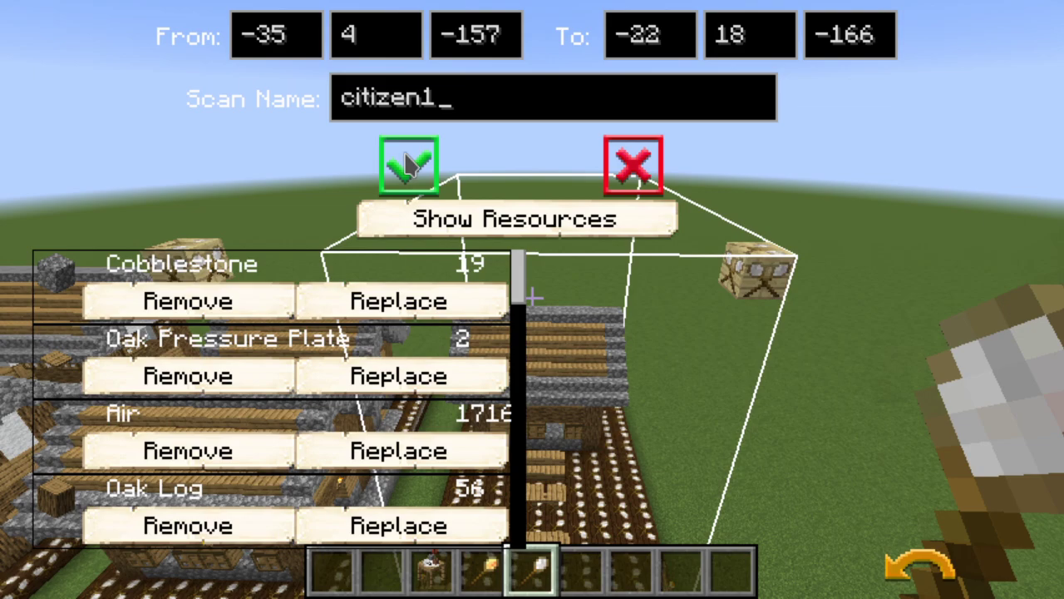
pyautogui.click(407, 164)
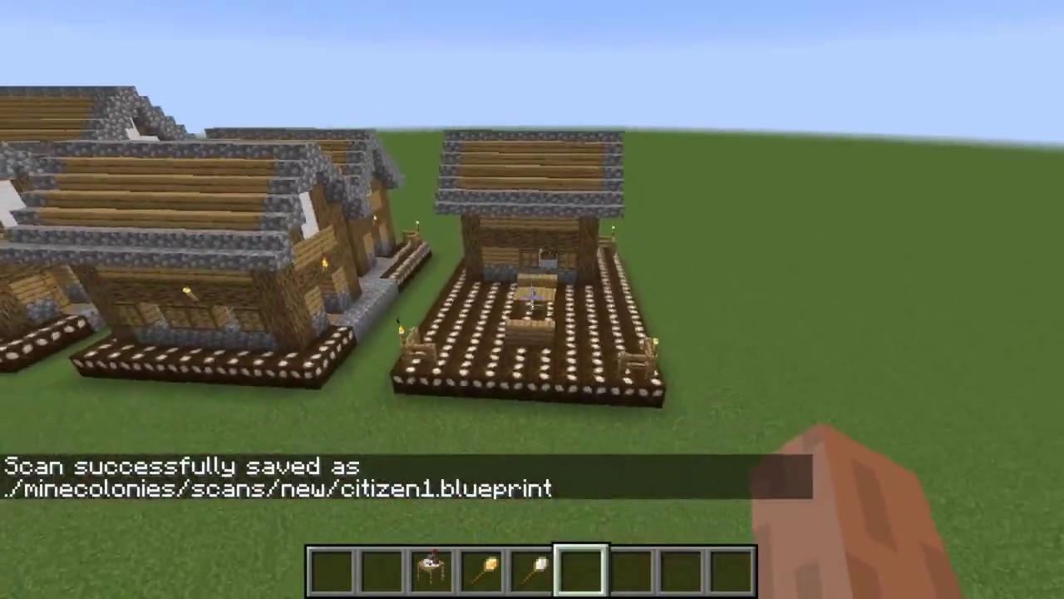
# Open the resource pack folder from the game's options and switch to the Thunar file manager.
pyautogui.press('Escape')
pyautogui.click(438, 367)
pyautogui.click(380, 408)
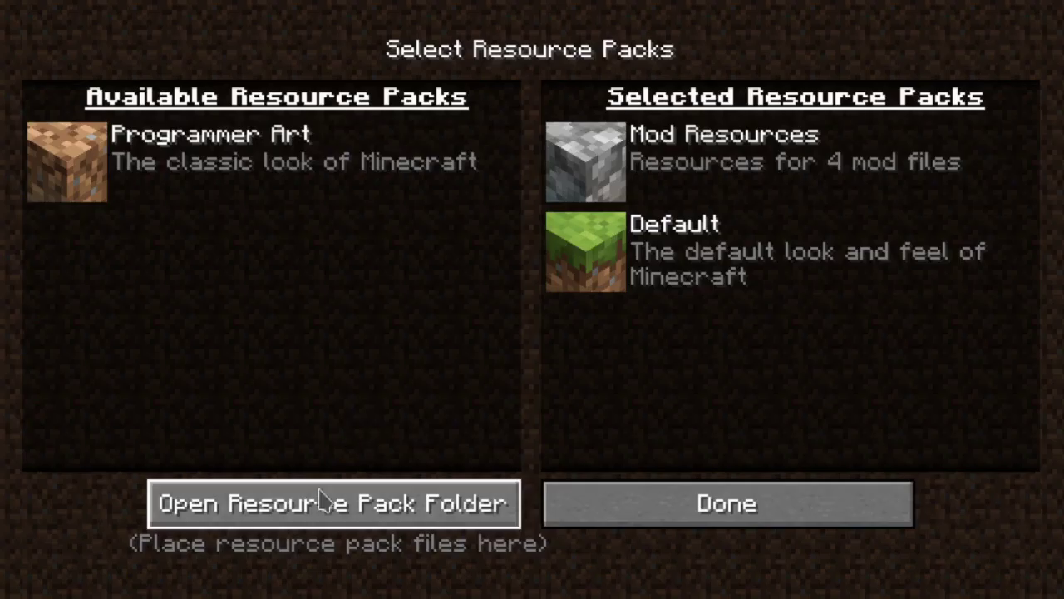
pyautogui.click(325, 499)
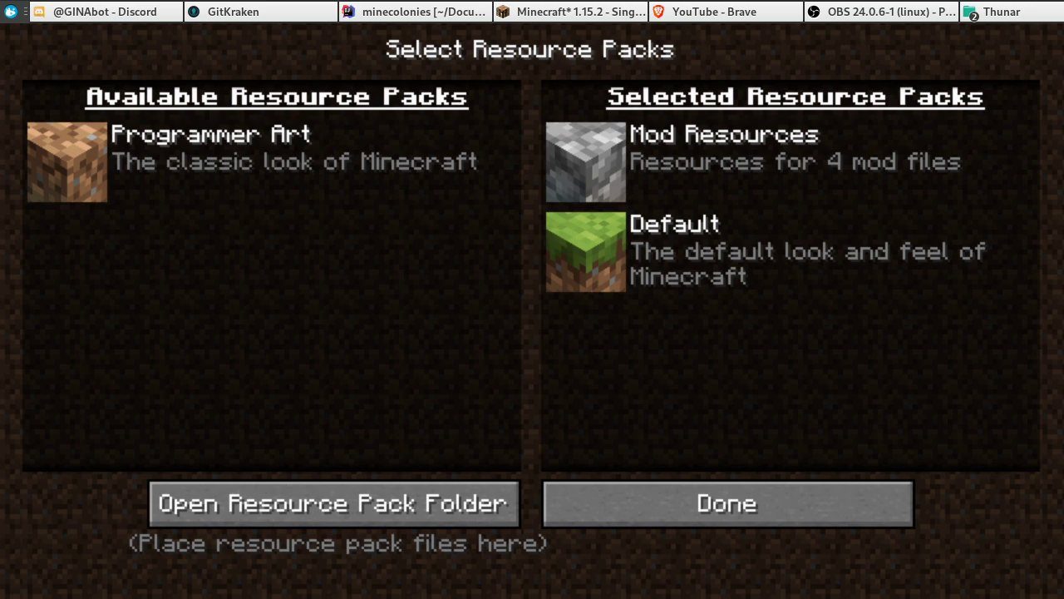
pyautogui.hotkey('alt', 'Tab')
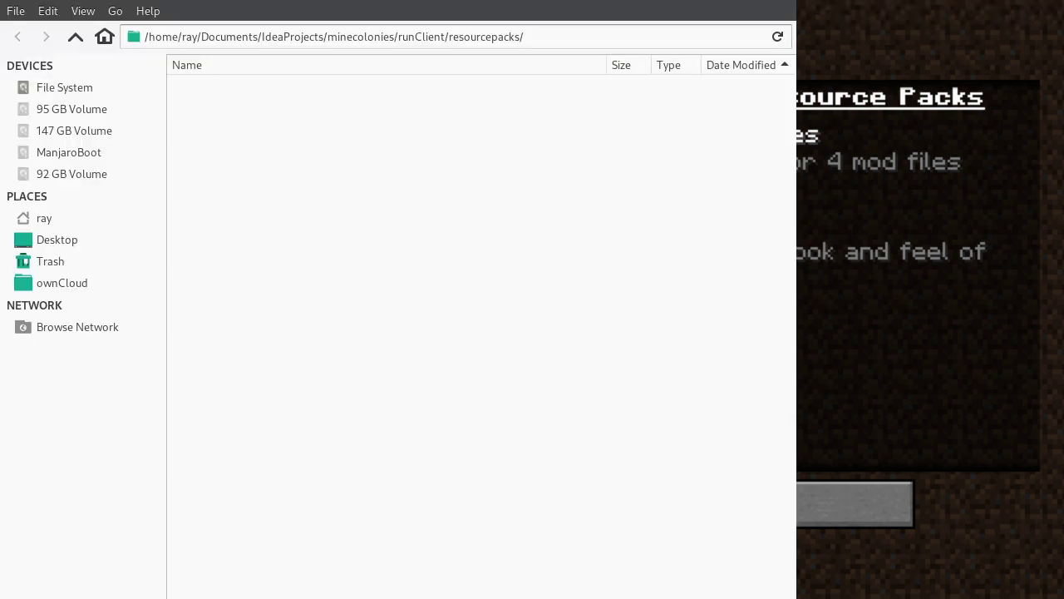
# Go to runClient/structurize/schematics and add a folder named mystyle there.
pyautogui.click(73, 38)
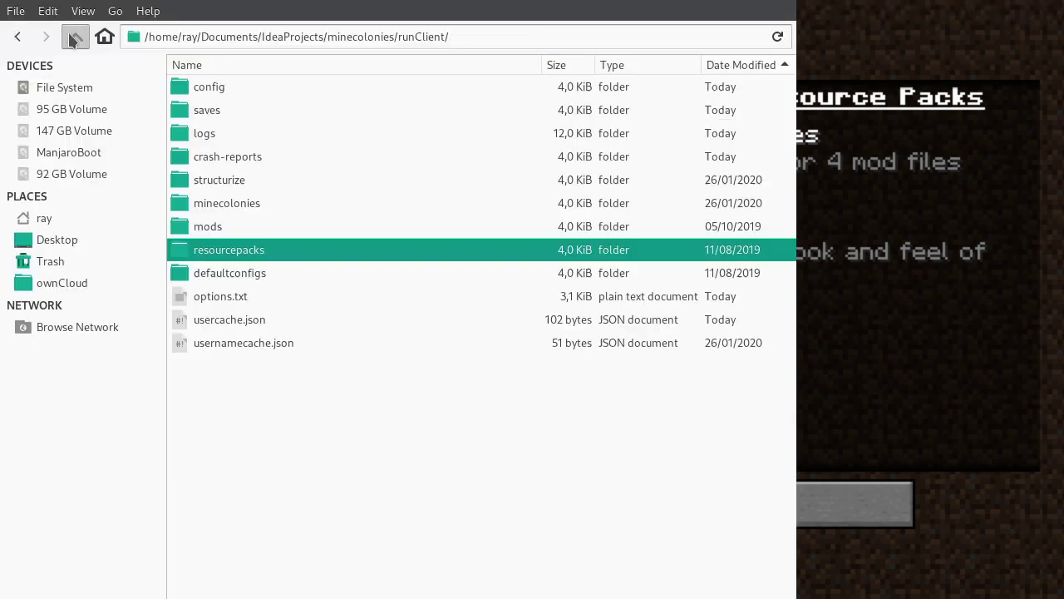
pyautogui.doubleClick(223, 178)
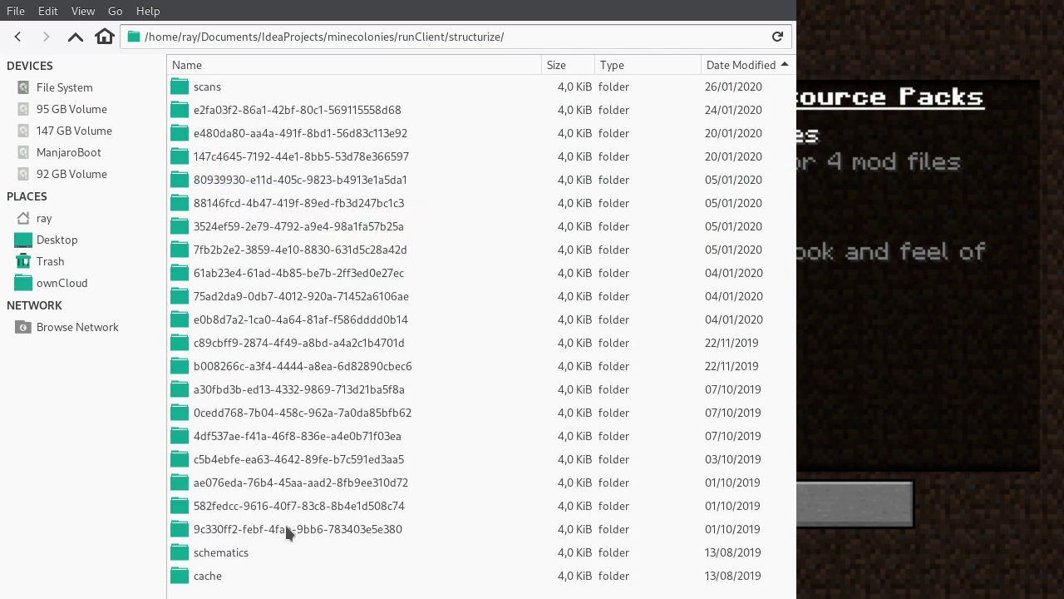
pyautogui.doubleClick(221, 552)
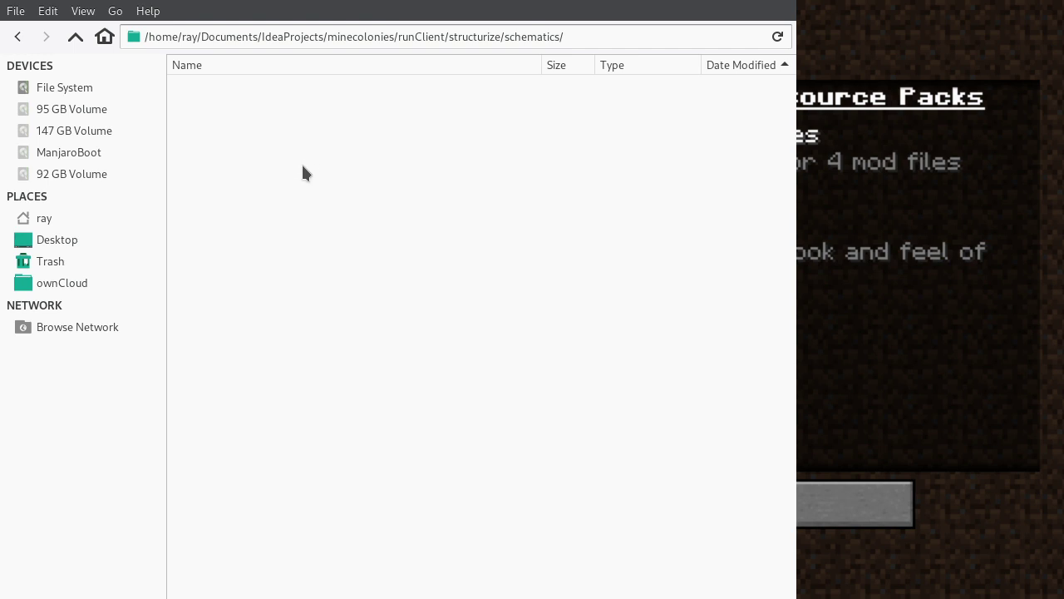
pyautogui.hotkey('ctrl', 'v')
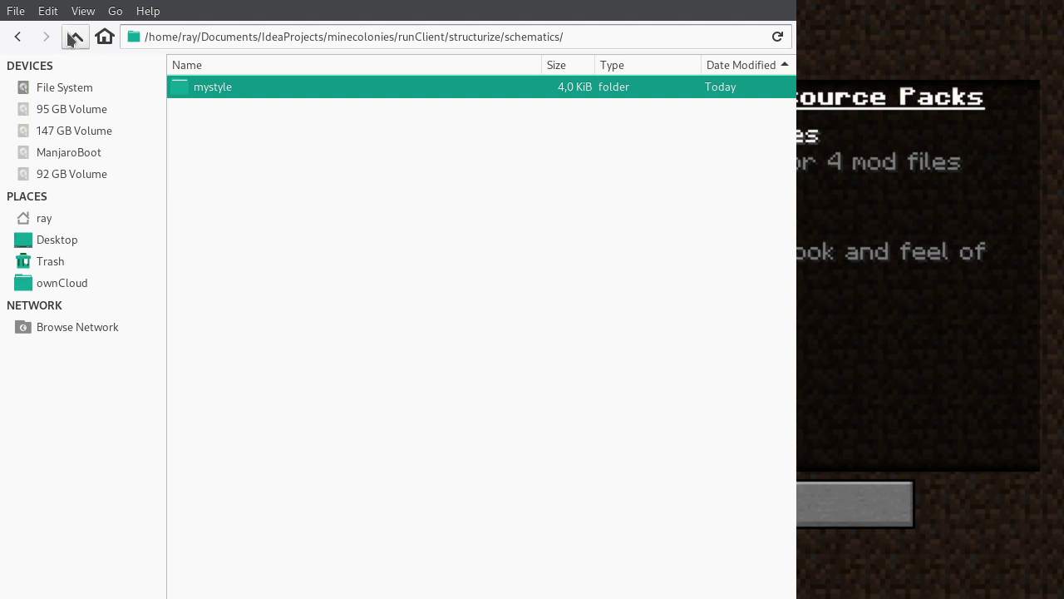
# Go to runClient/minecolonies/scans/new and copy citizen1.blueprint.
pyautogui.click(73, 37)
pyautogui.click(74, 37)
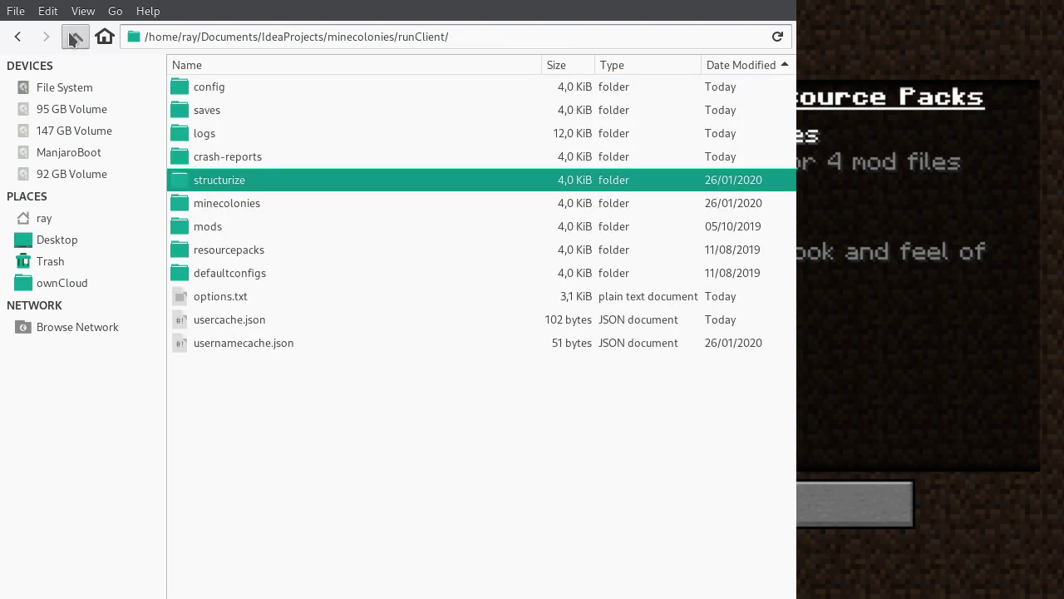
pyautogui.doubleClick(237, 204)
pyautogui.doubleClick(209, 91)
pyautogui.doubleClick(197, 92)
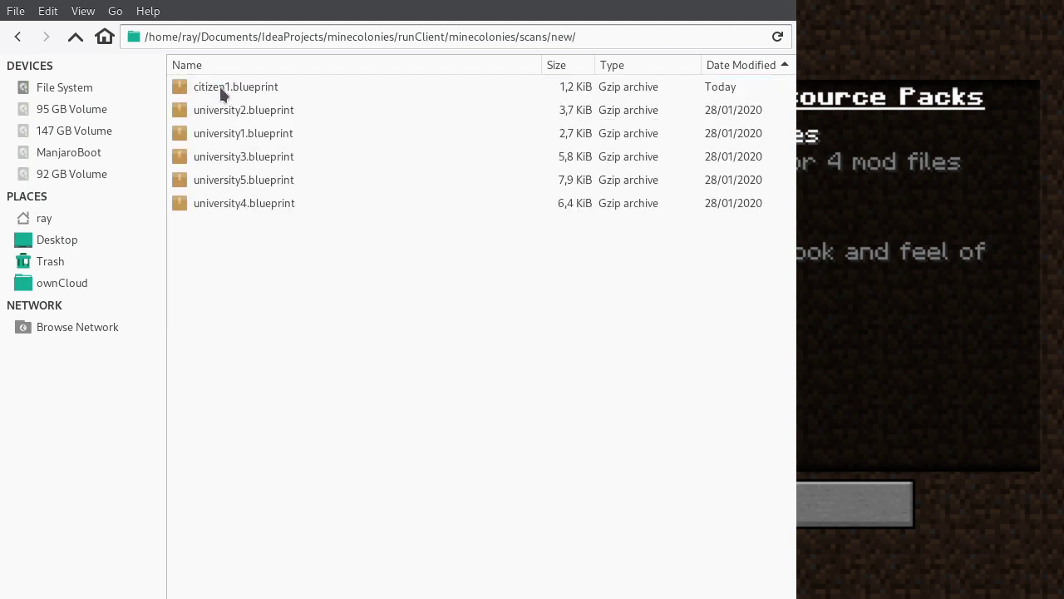
pyautogui.click(221, 90)
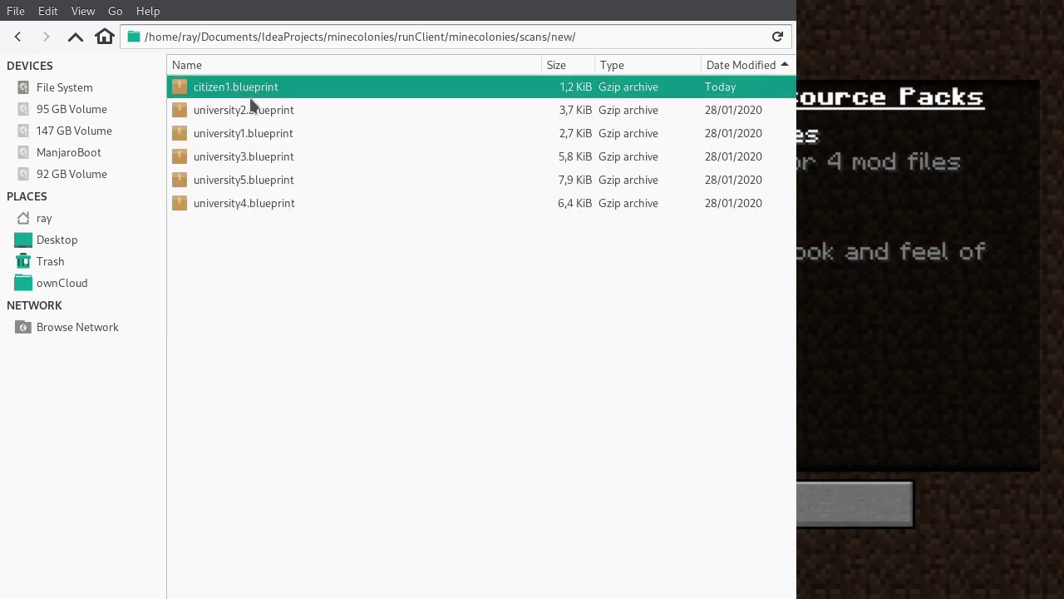
# Return to structurize/schematics and paste citizen1.blueprint into the mystyle folder.
pyautogui.click(75, 37)
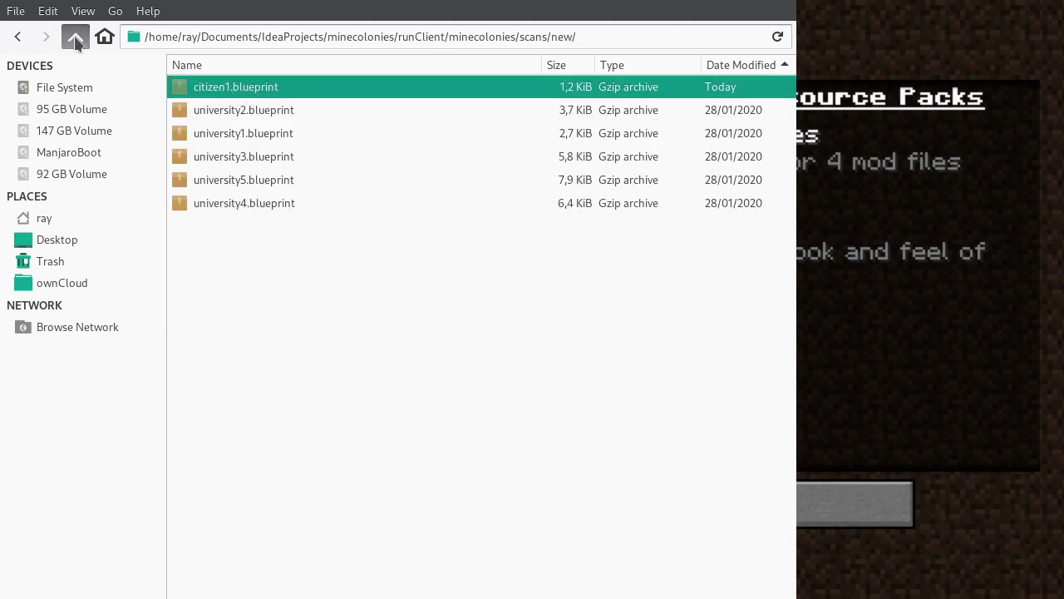
pyautogui.click(75, 37)
pyautogui.click(74, 37)
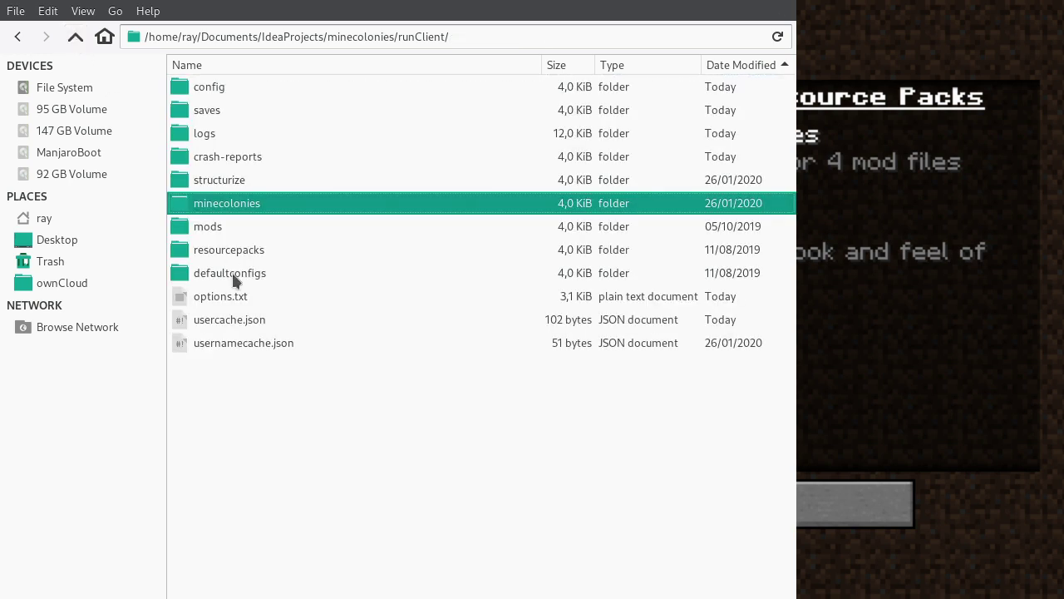
pyautogui.doubleClick(225, 180)
pyautogui.doubleClick(212, 88)
pyautogui.doubleClick(219, 93)
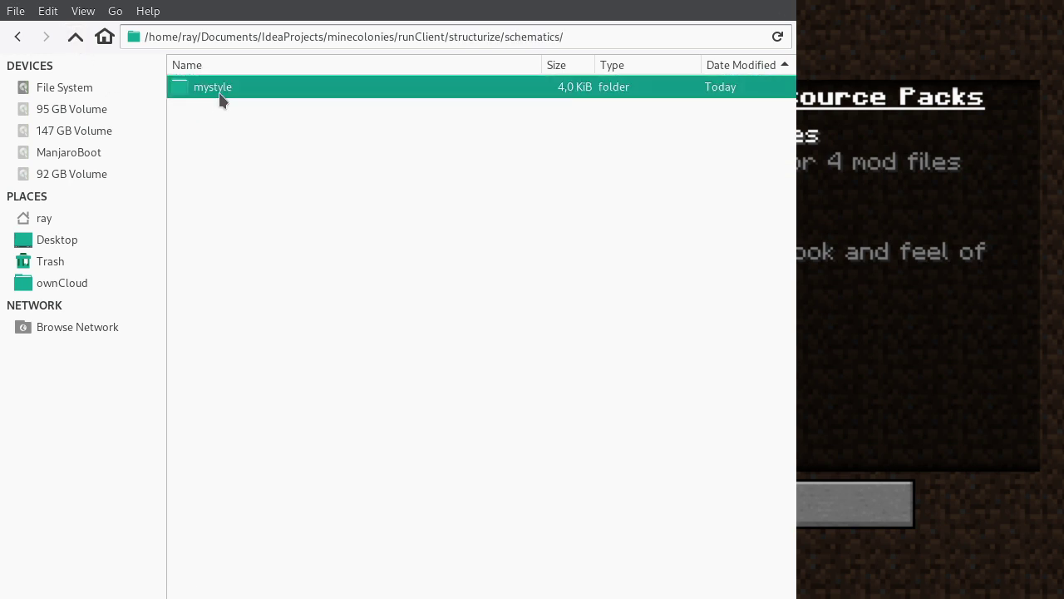
pyautogui.hotkey('ctrl', 'v')
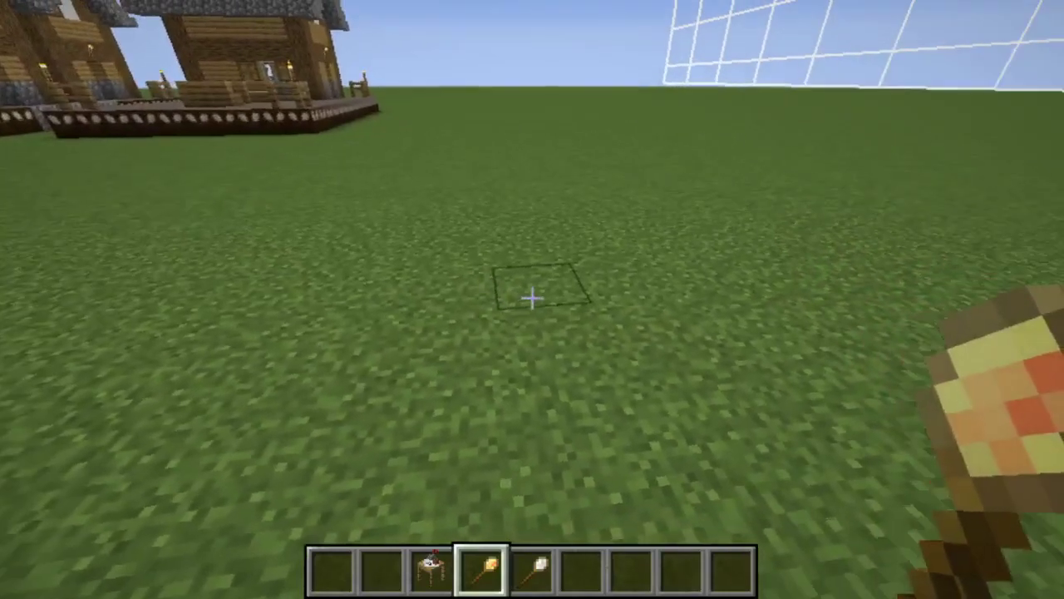
# Back in Minecraft, preview the level 1 citizen building in the mystyle style on the open grass with the build tool.
pyautogui.rightClick(532, 299)
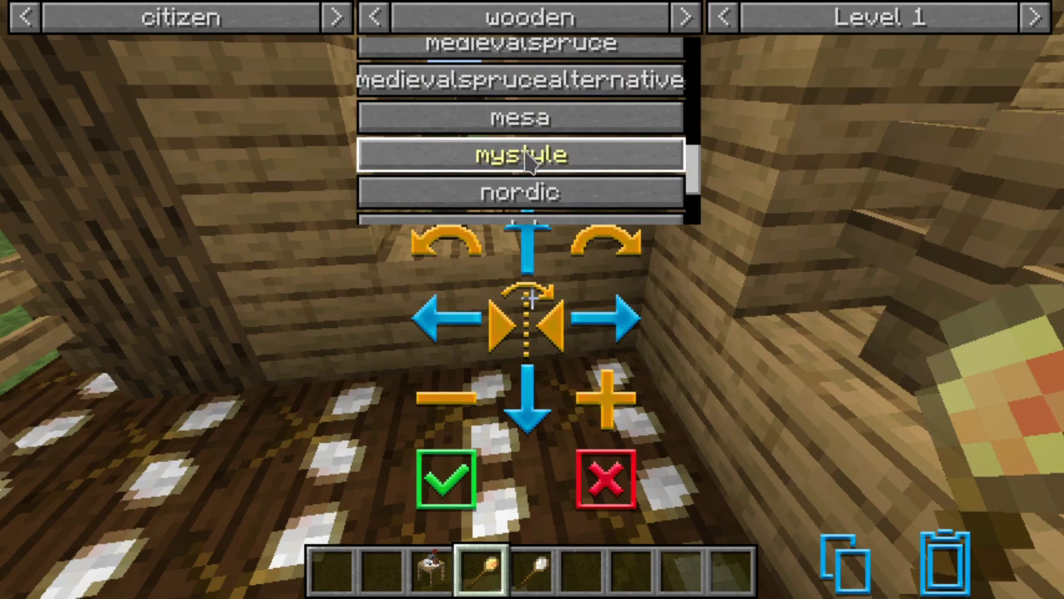
pyautogui.click(524, 156)
pyautogui.press('Escape')
pyautogui.press('s')
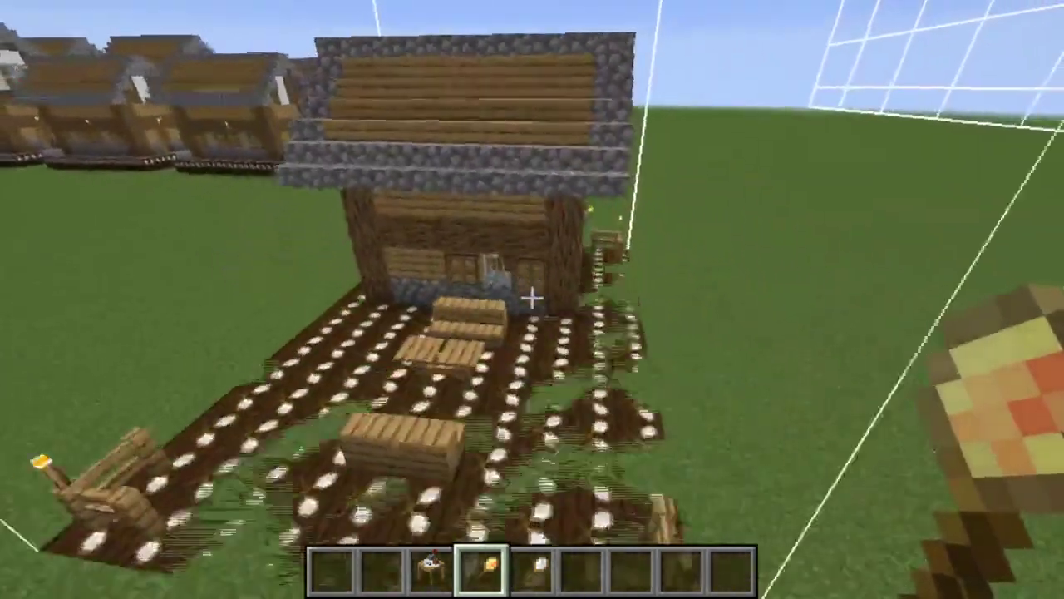
# Paste the previewed mystyle citizen building into the world and fly around to inspect the placed house and its yard.
pyautogui.rightClick(532, 299)
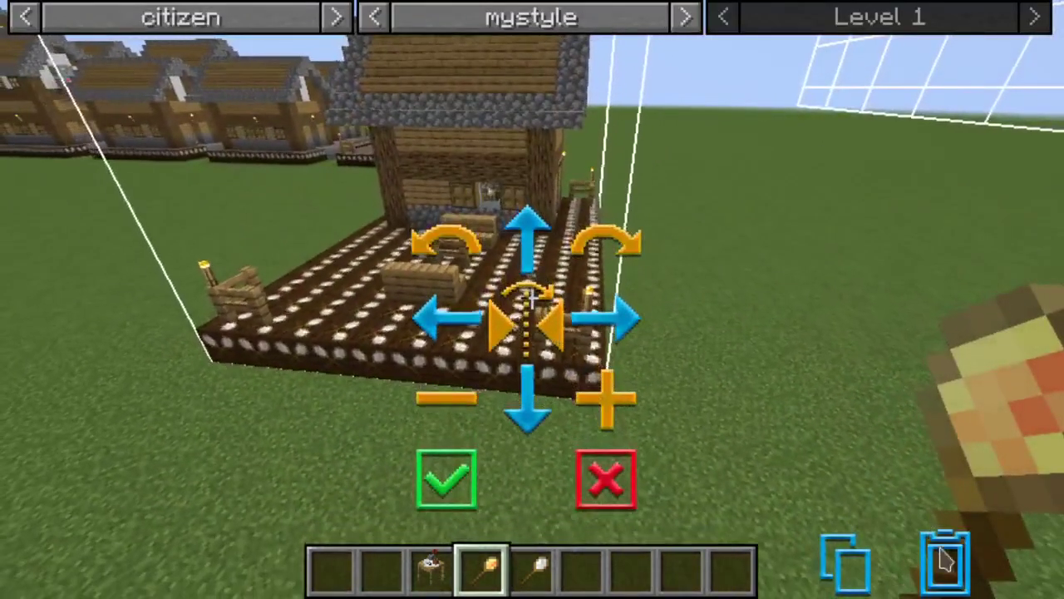
pyautogui.click(946, 561)
pyautogui.press('w')
pyautogui.scroll(-1, 532, 300)
pyautogui.press('6')
pyautogui.press('s')
pyautogui.press('space')
pyautogui.press('a')
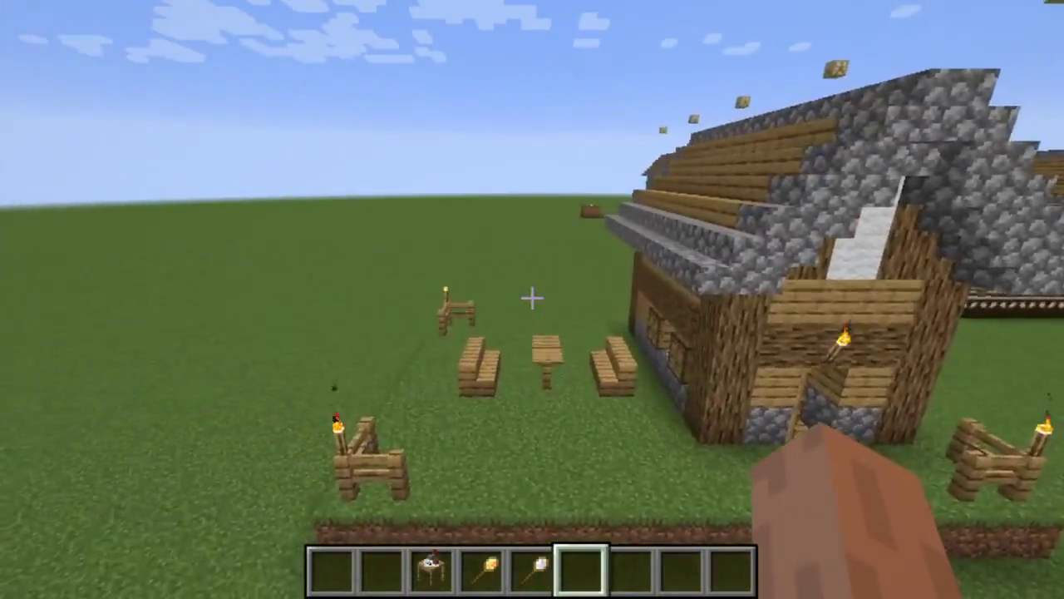